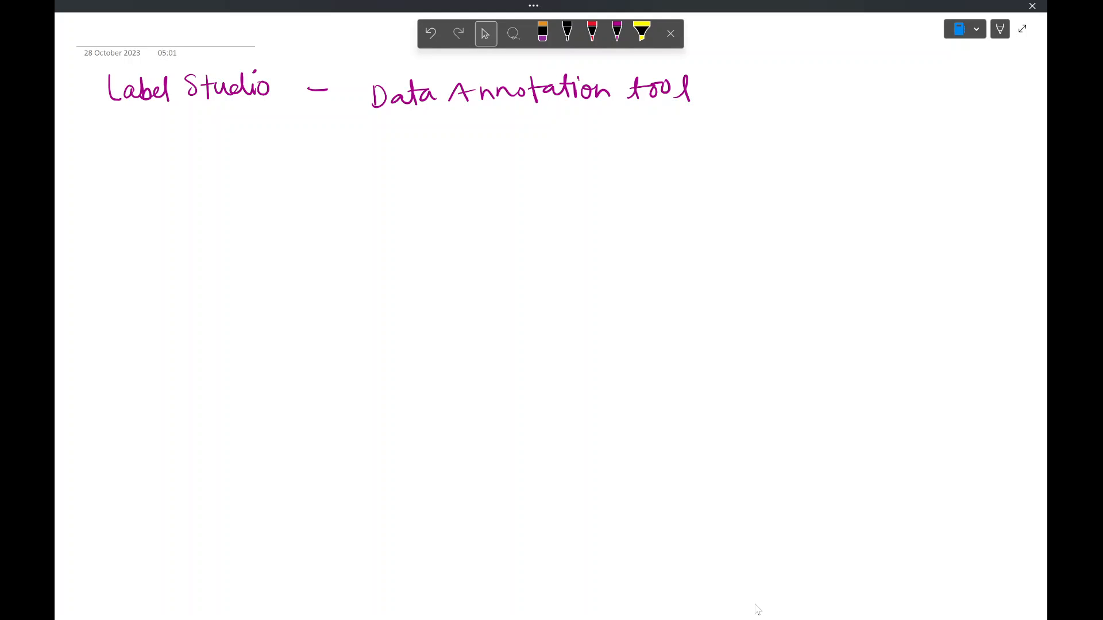
# - Open the Anaconda PowerShell Prompt and activate the my_env conda environment
pyautogui.press('super')
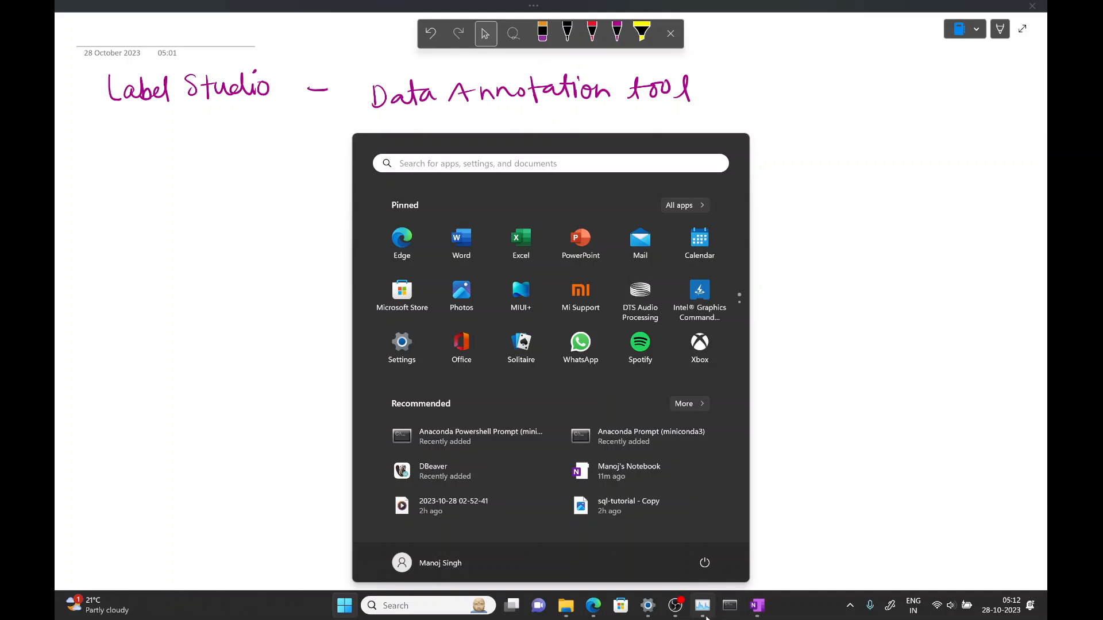
pyautogui.click(727, 612)
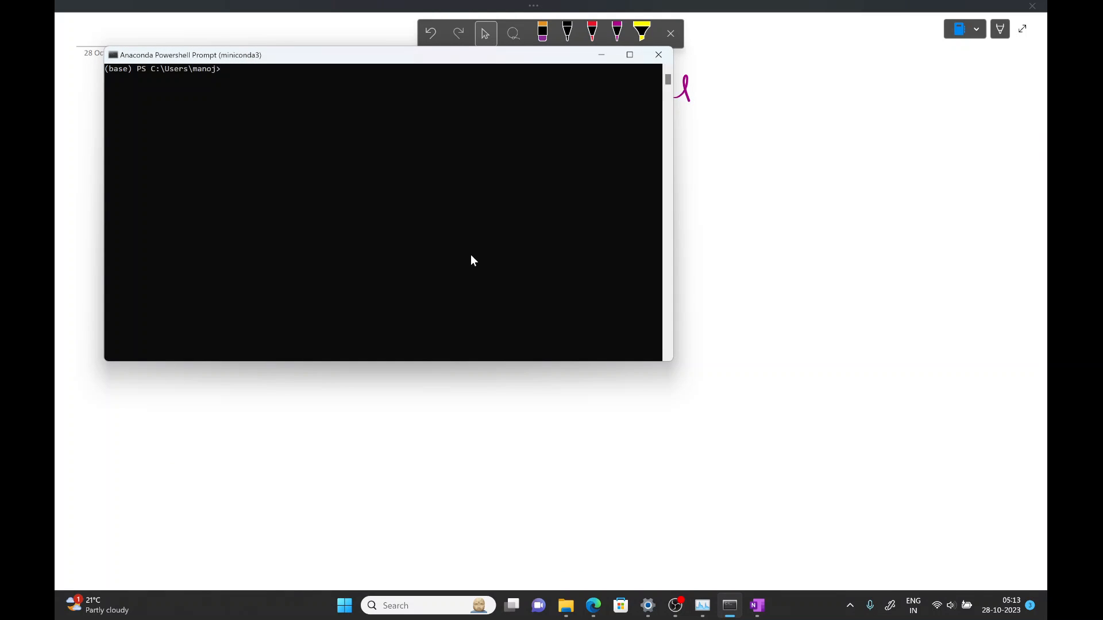
pyautogui.write('conda activate my_env')
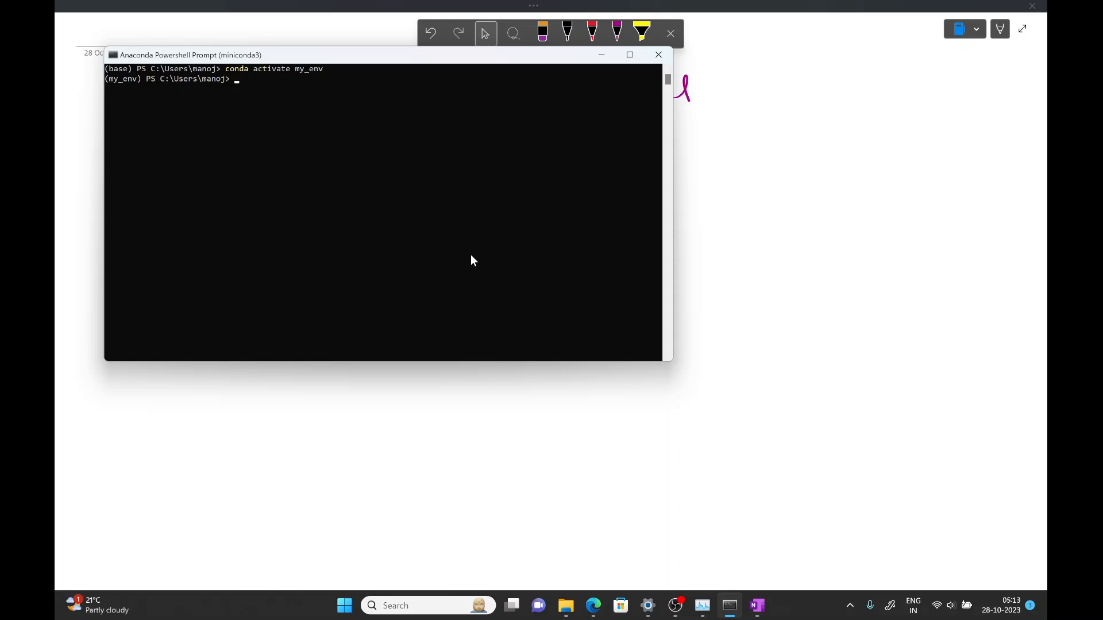
# - Install Label Studio with pip using the command pip install label-studio
pyautogui.write('pip install label-stuido')
pyautogui.press('BackSpace')
pyautogui.press('BackSpace')
pyautogui.press('BackSpace')
pyautogui.write('dio')
pyautogui.press('Return')
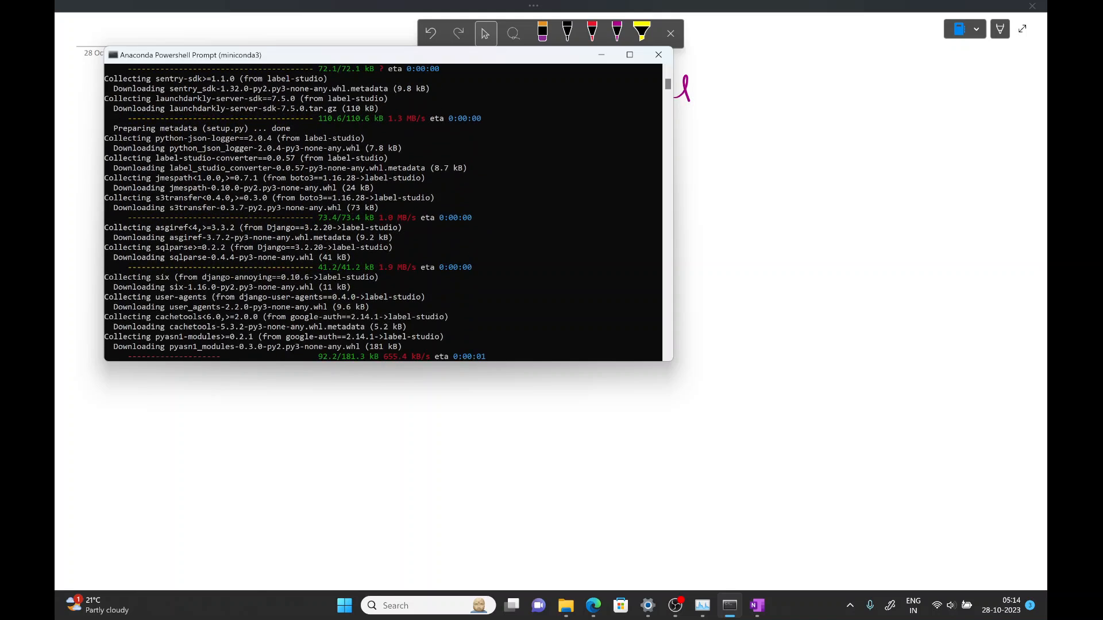
# - Open the cats folder inside the test dataset folder and preview a cat image
pyautogui.moveTo(566, 606)
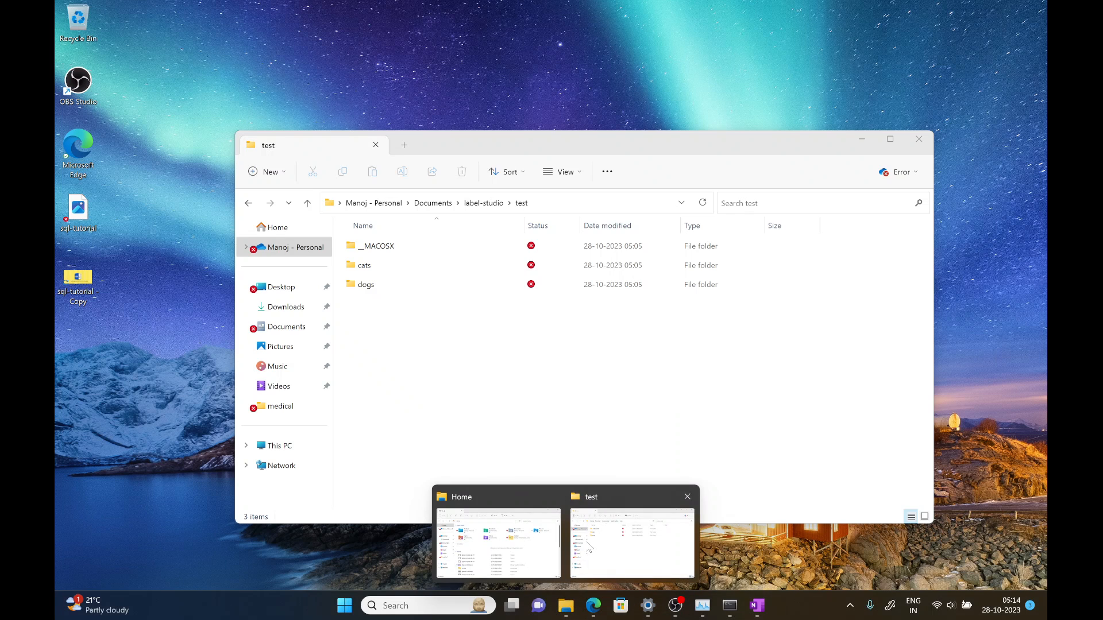
pyautogui.click(645, 517)
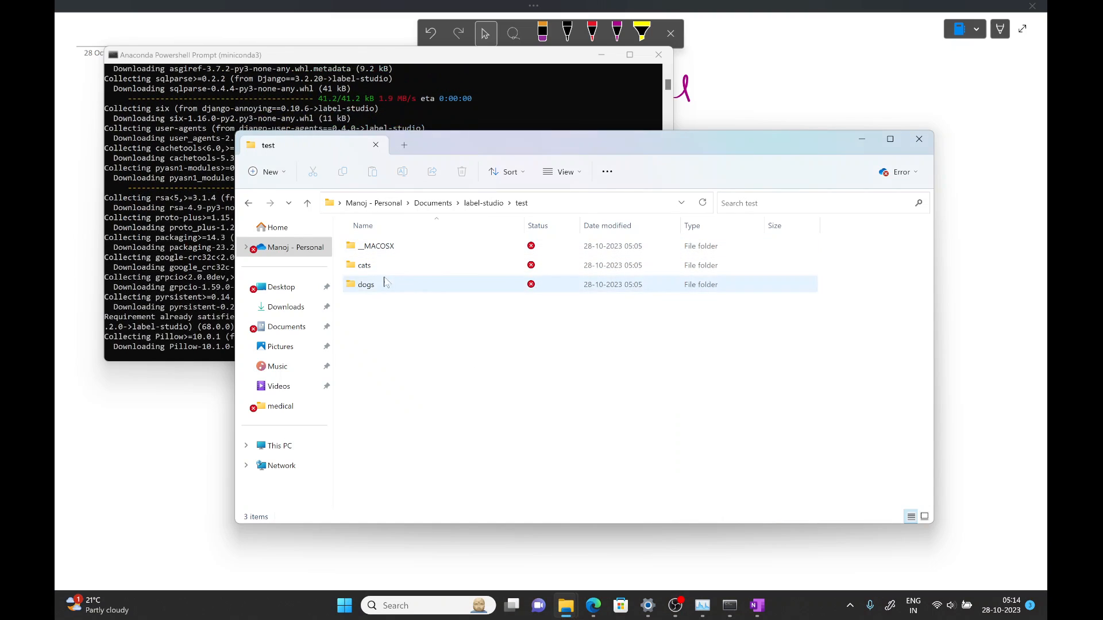
pyautogui.click(372, 274)
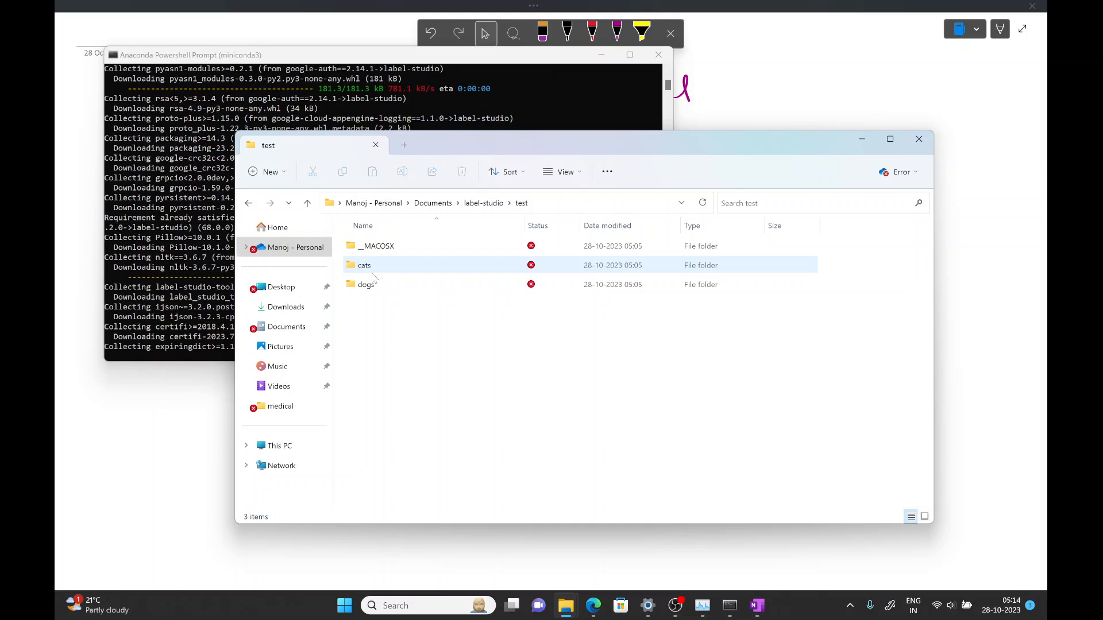
pyautogui.doubleClick(373, 276)
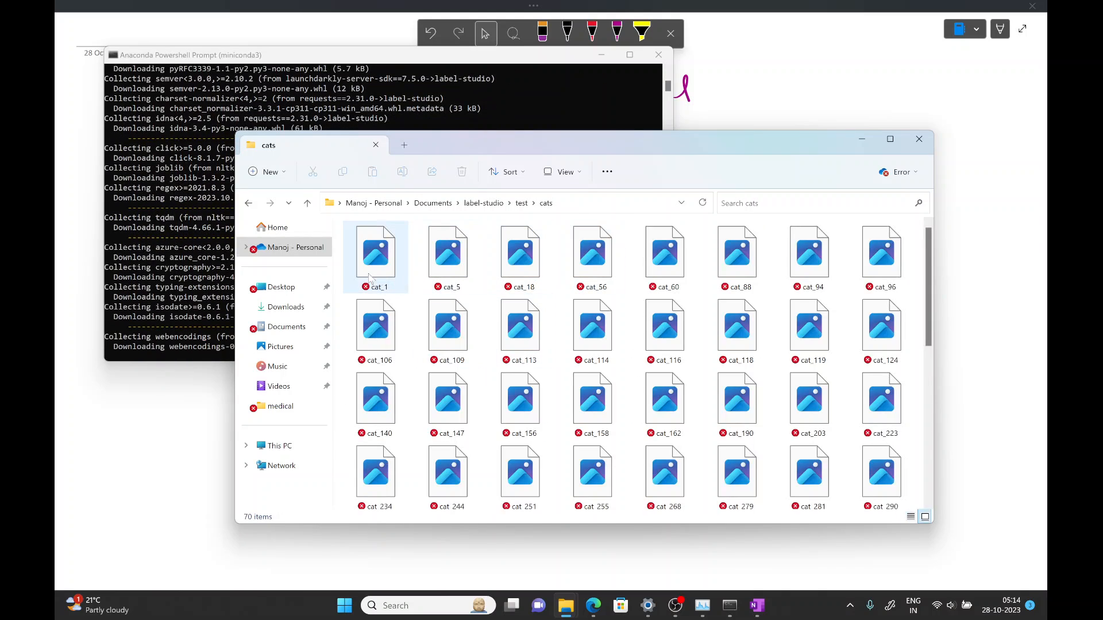
pyautogui.doubleClick(385, 266)
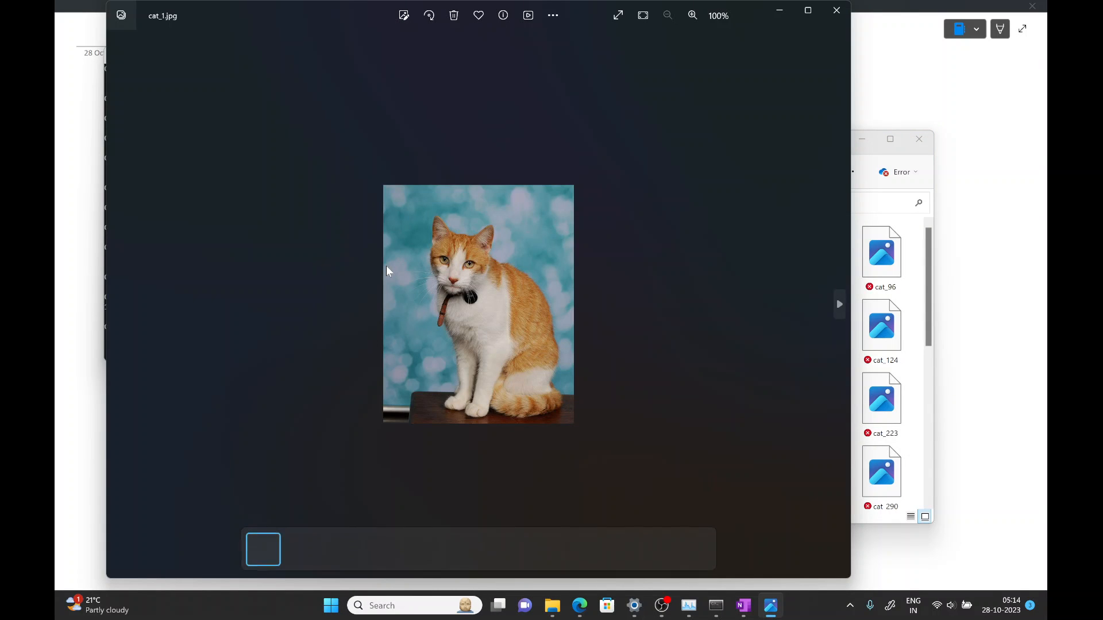
pyautogui.click(837, 12)
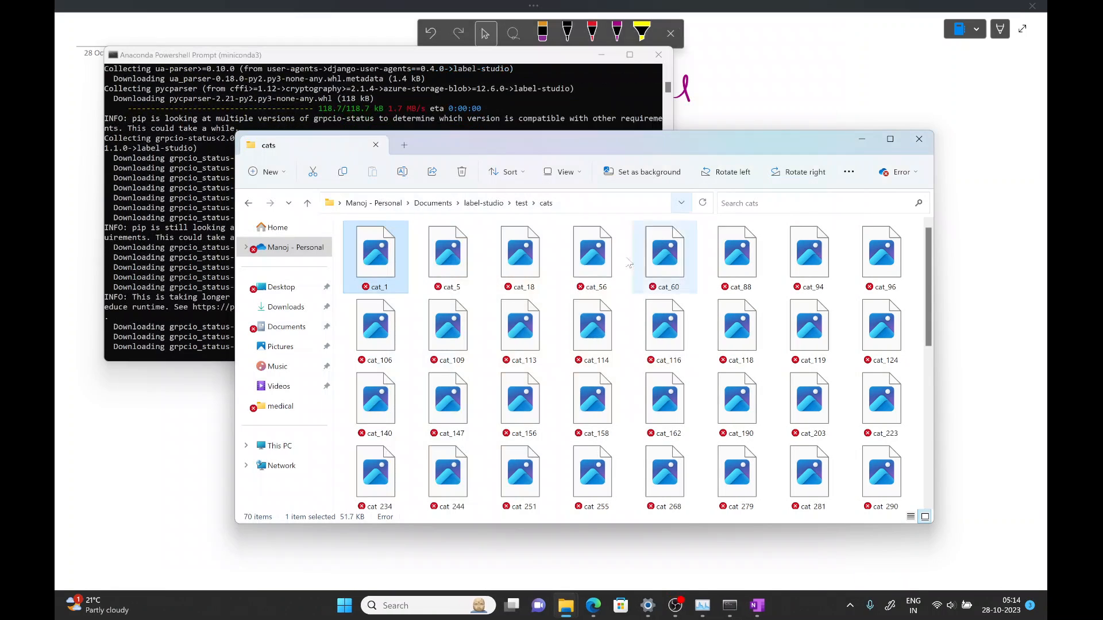
# - Open the dogs folder in the test dataset and preview a dog image
pyautogui.click(523, 204)
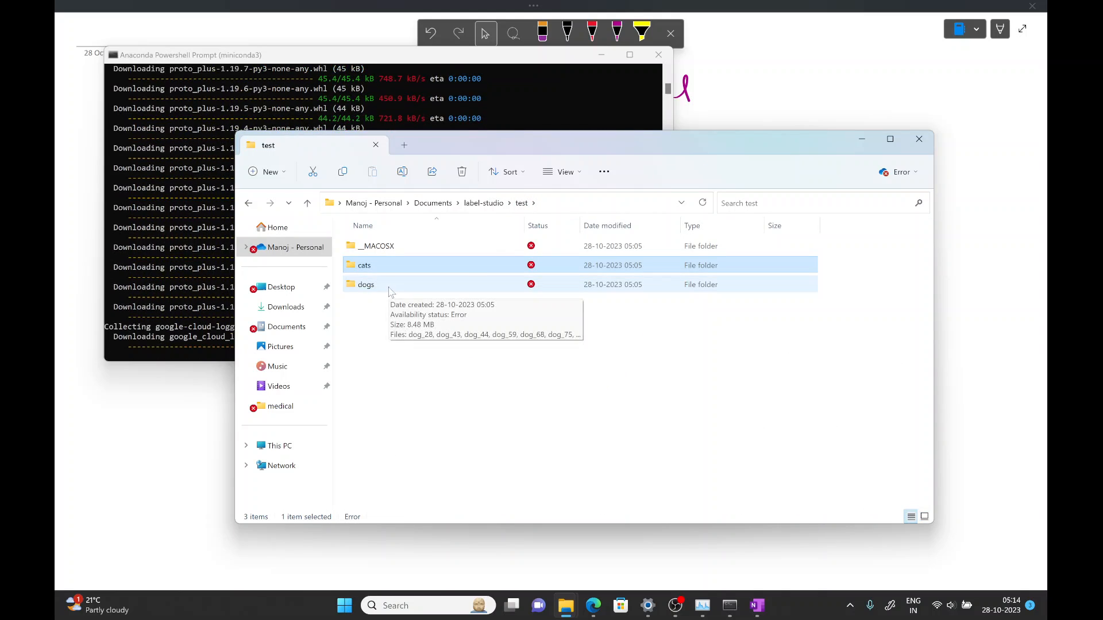
pyautogui.doubleClick(388, 290)
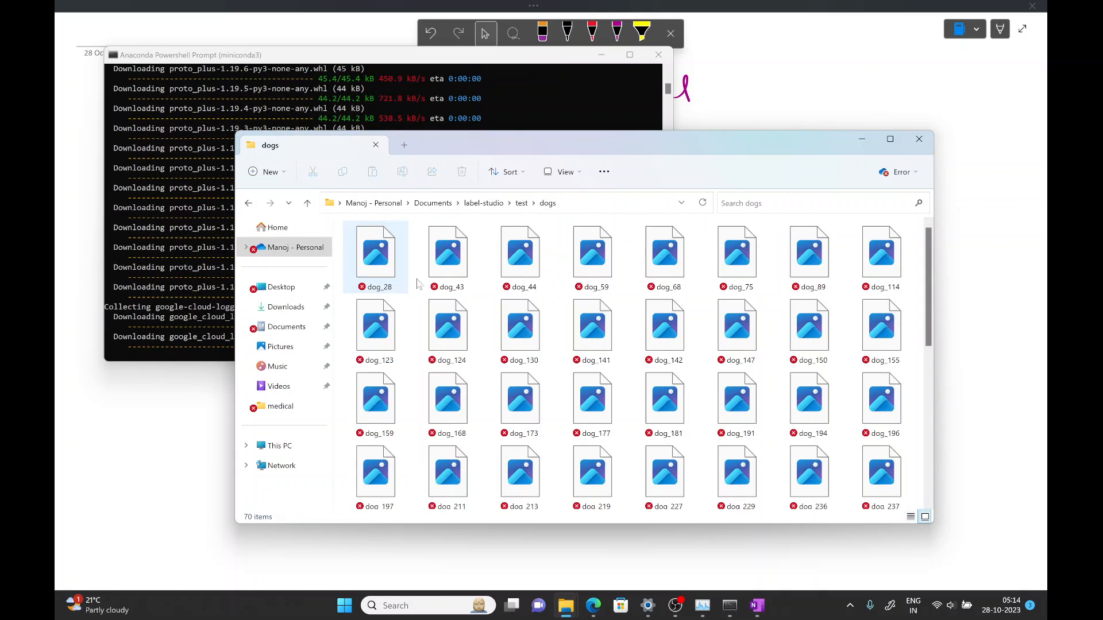
pyautogui.click(441, 259)
pyautogui.doubleClick(441, 259)
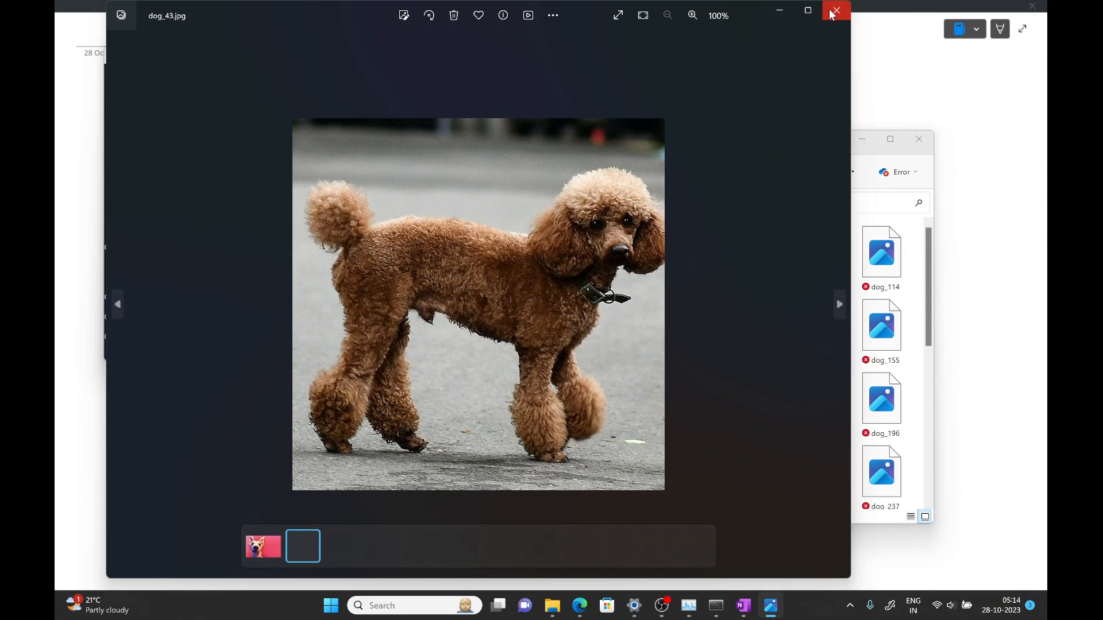
pyautogui.click(836, 10)
pyautogui.click(378, 265)
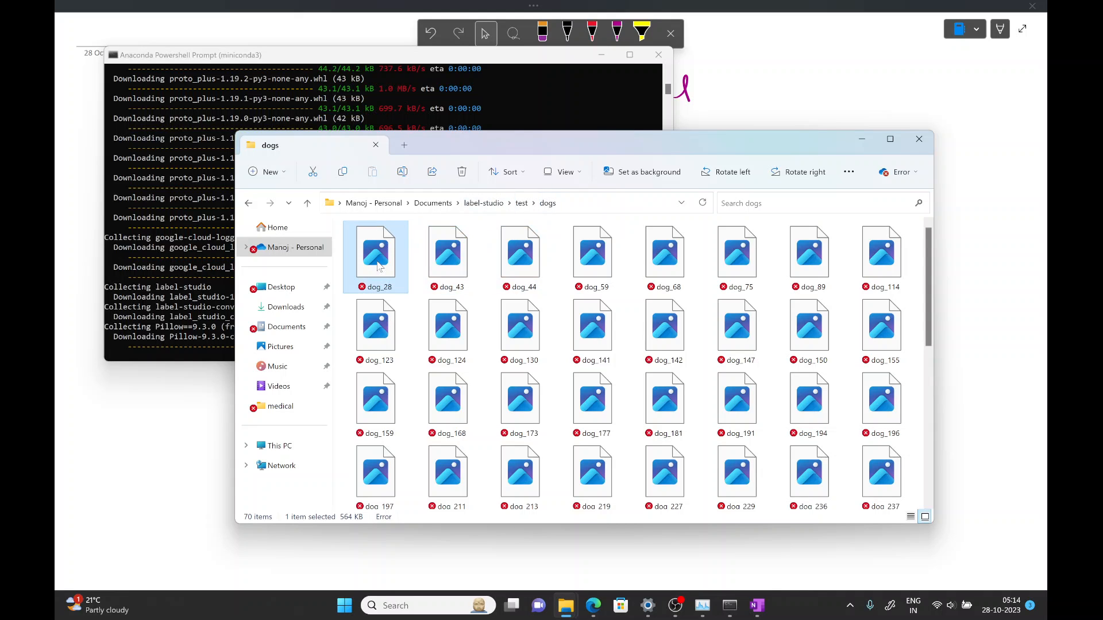
# - Move the first 17 dog images from the dogs folder up into the test folder
pyautogui.hotkey('shift', 'Down')
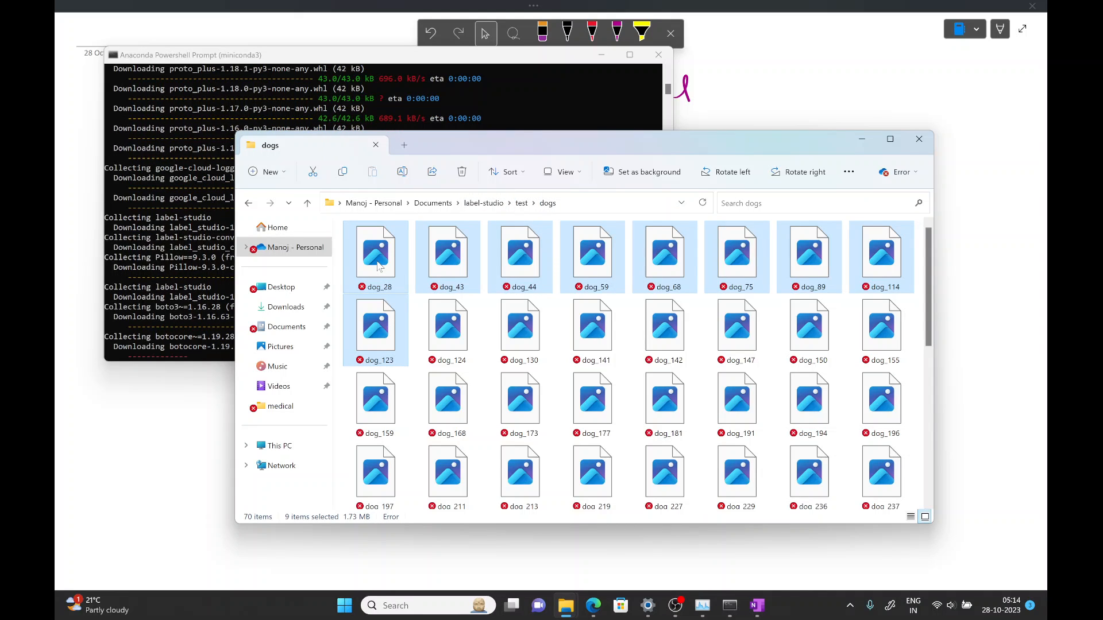
pyautogui.hotkey('shift', 'Down')
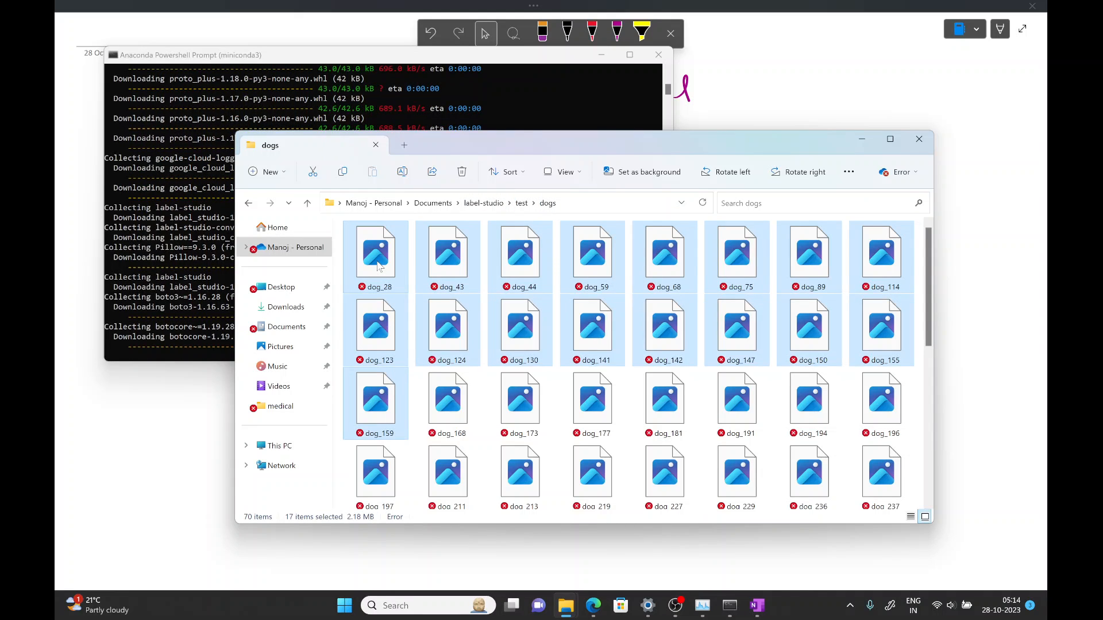
pyautogui.click(522, 203)
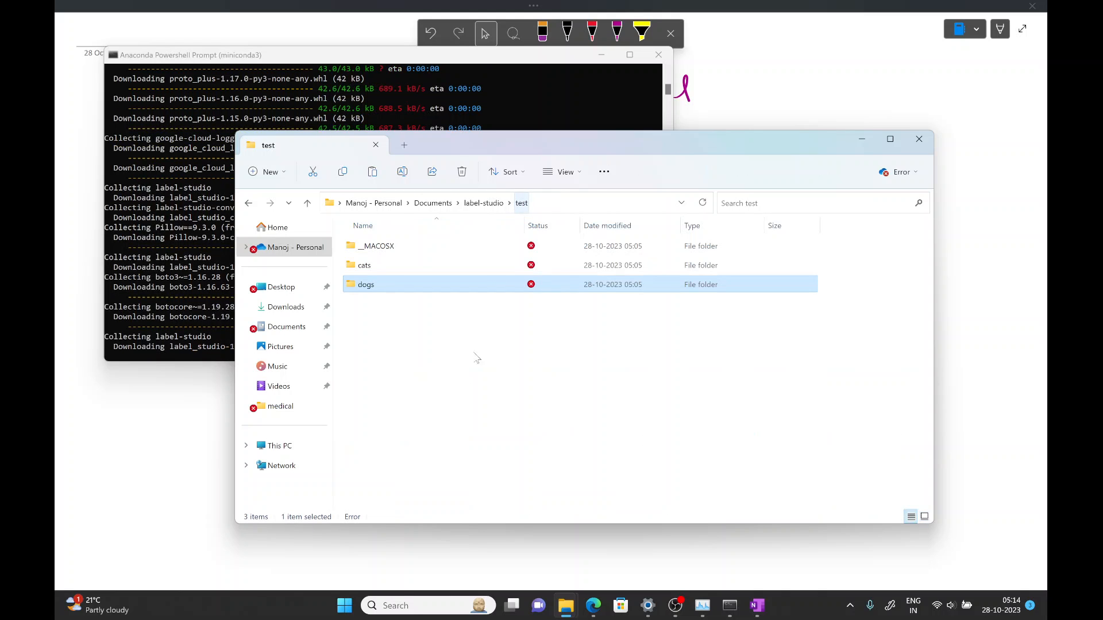
pyautogui.click(480, 363)
pyautogui.hotkey('alt', 'Left')
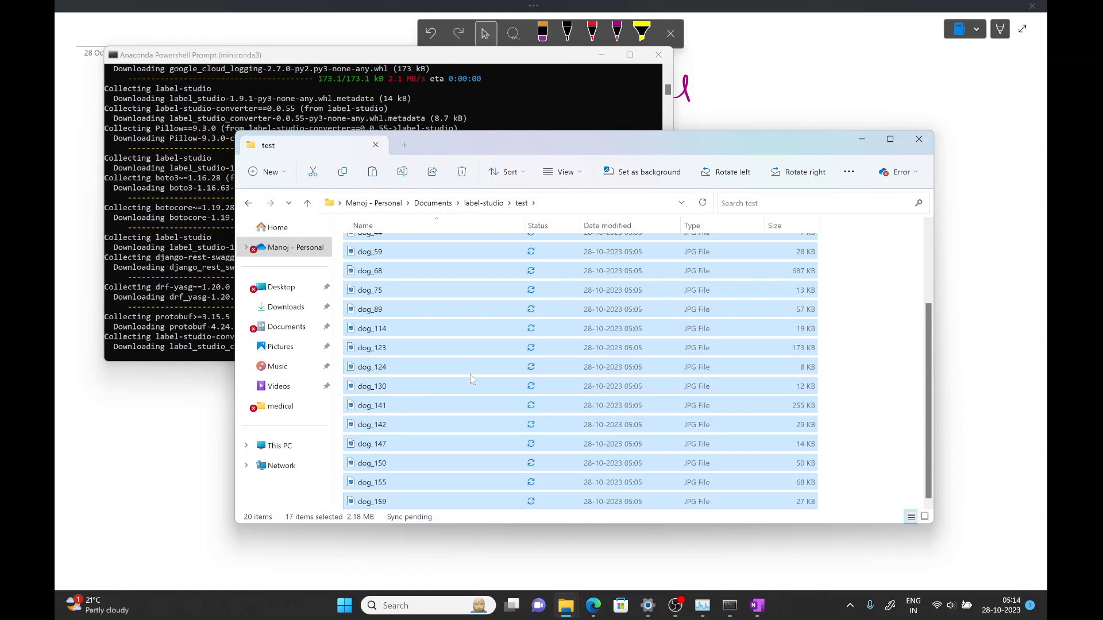
# - Maximize the folder window and move the first 27 cat images from the cats folder into the test folder
pyautogui.doubleClick(592, 147)
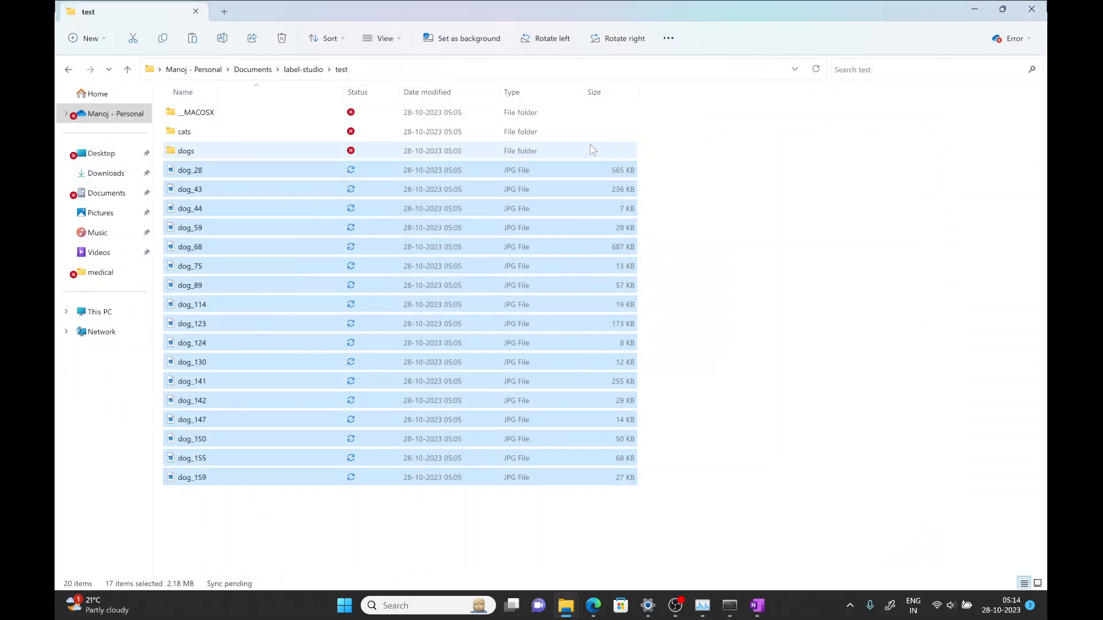
pyautogui.doubleClick(218, 133)
pyautogui.click(220, 135)
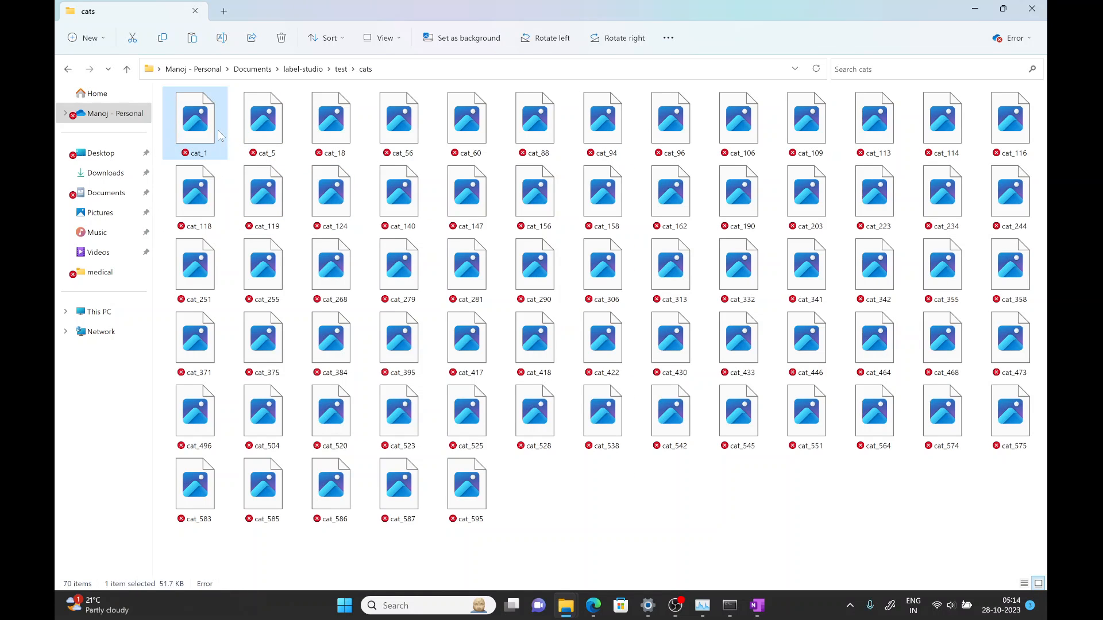
pyautogui.hotkey('shift', 'Down')
pyautogui.hotkey('shift', 'Down')
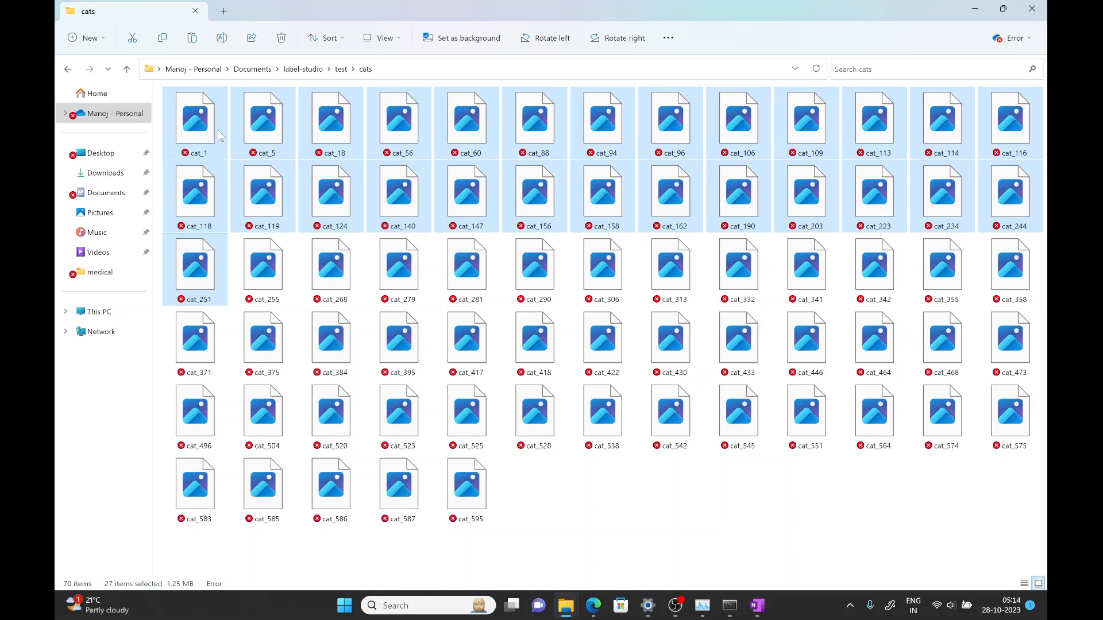
pyautogui.click(341, 69)
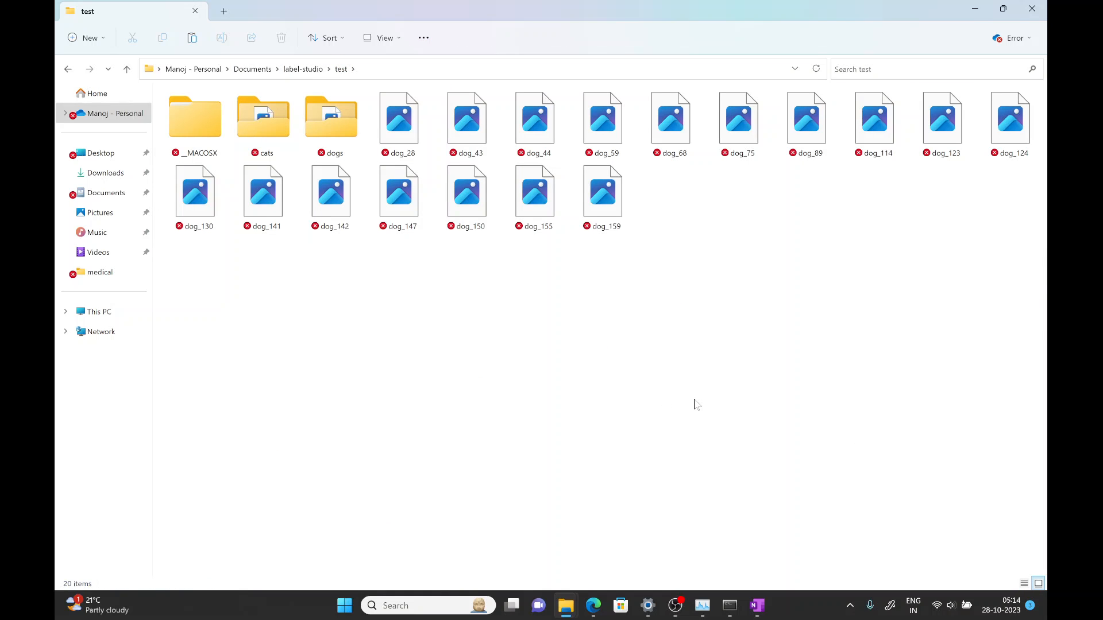
pyautogui.hotkey('ctrl', 'v')
pyautogui.click(605, 432)
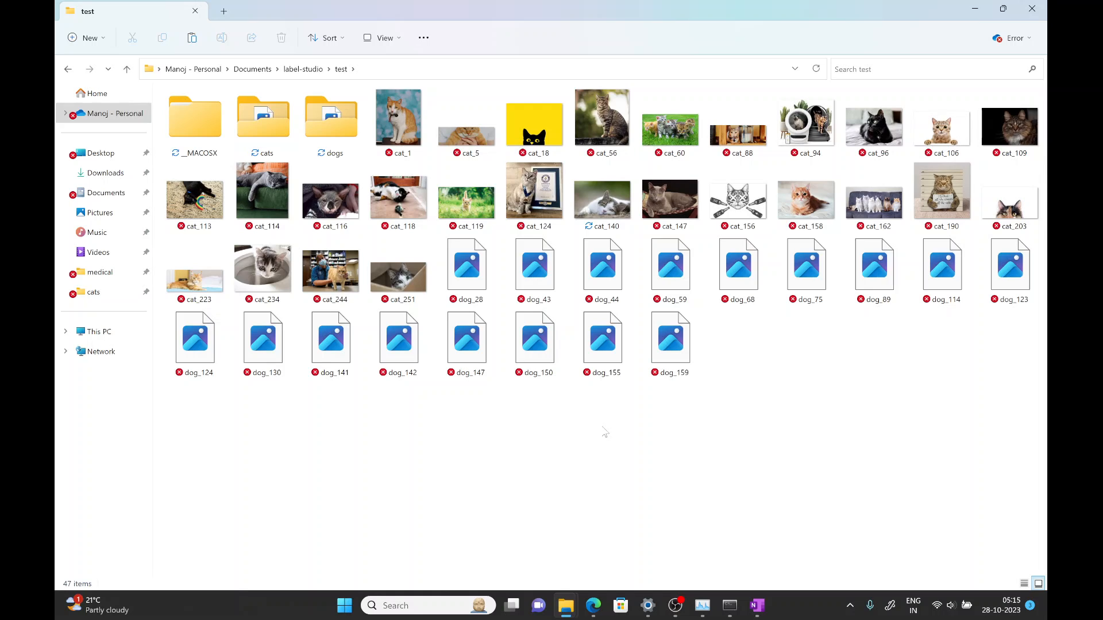
# - Start the Label Studio server from the terminal with the label-studio command and allow Python network access
pyautogui.hotkey('alt', 'Tab')
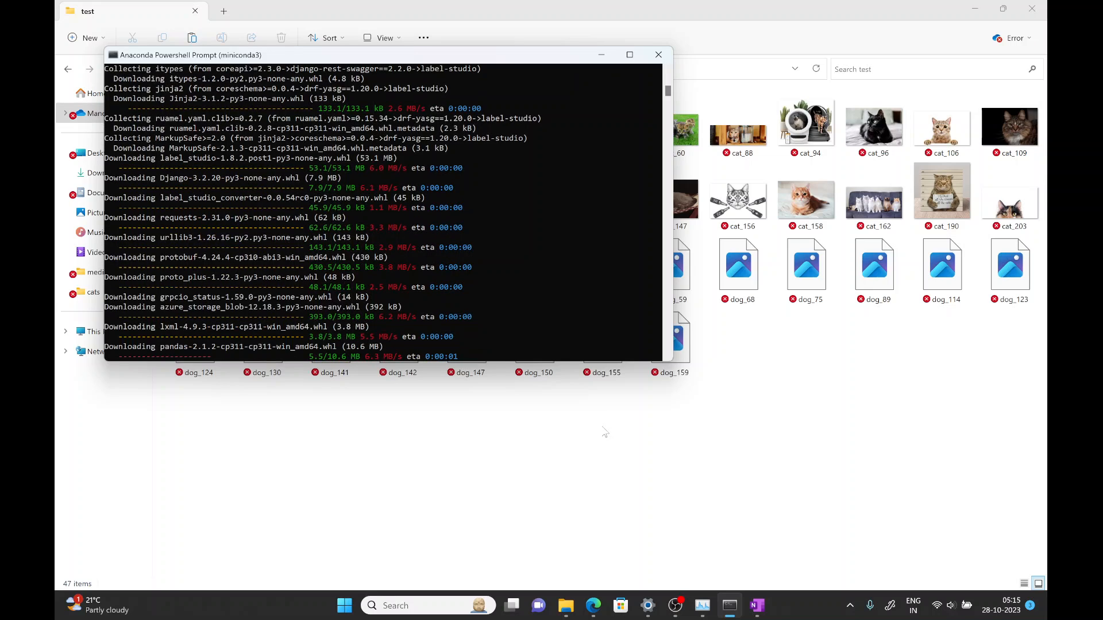
pyautogui.moveTo(672, 362); pyautogui.dragTo(687, 436)
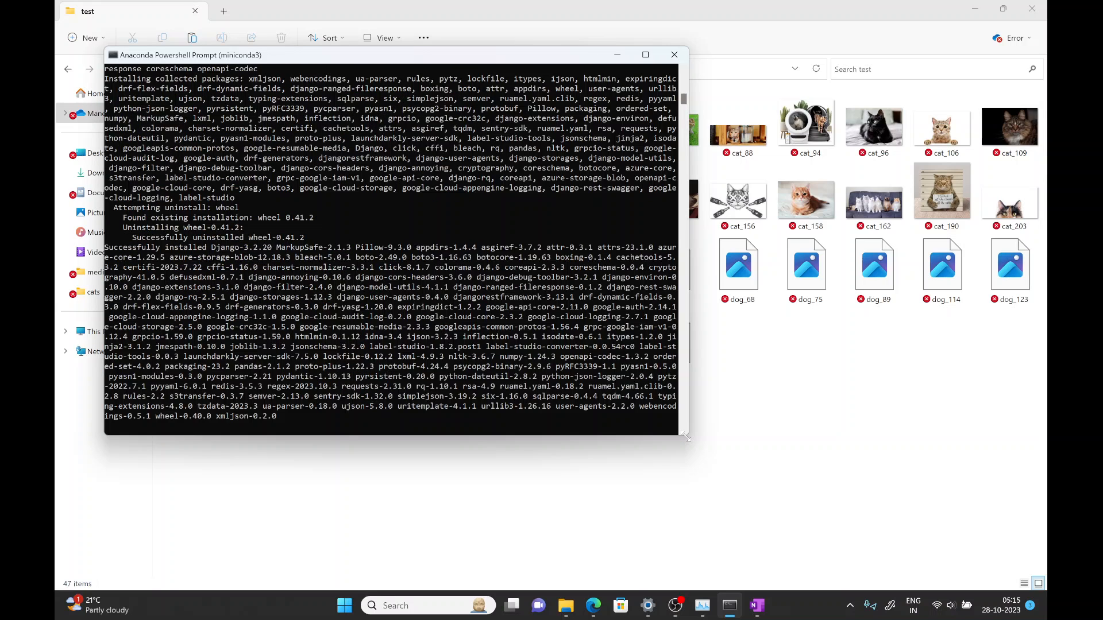
pyautogui.press('Return')
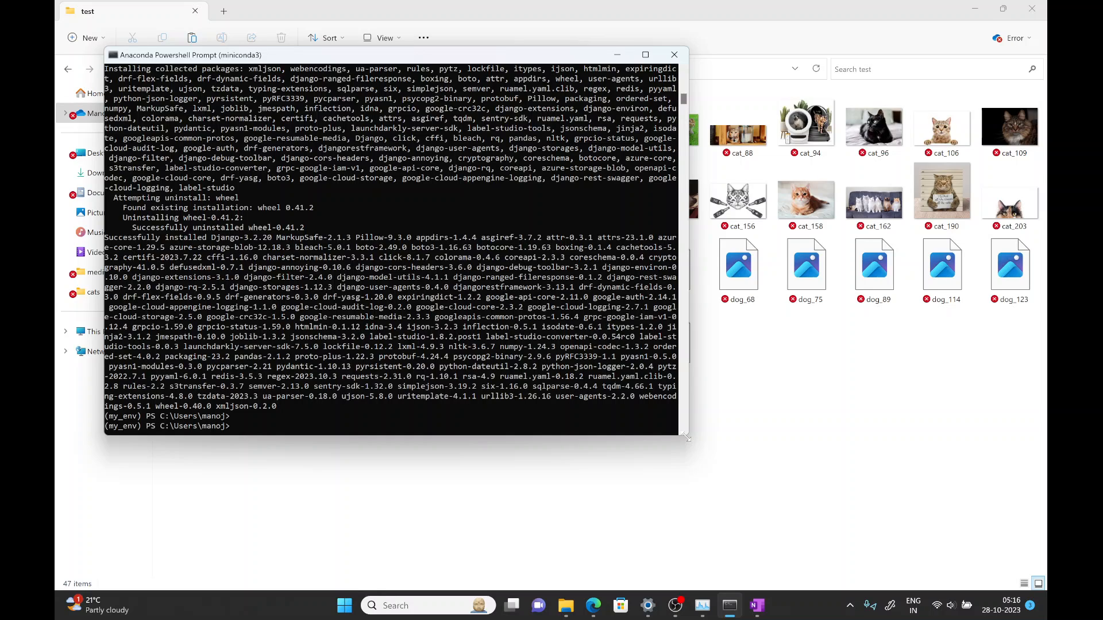
pyautogui.write('label-studio')
pyautogui.press('Return')
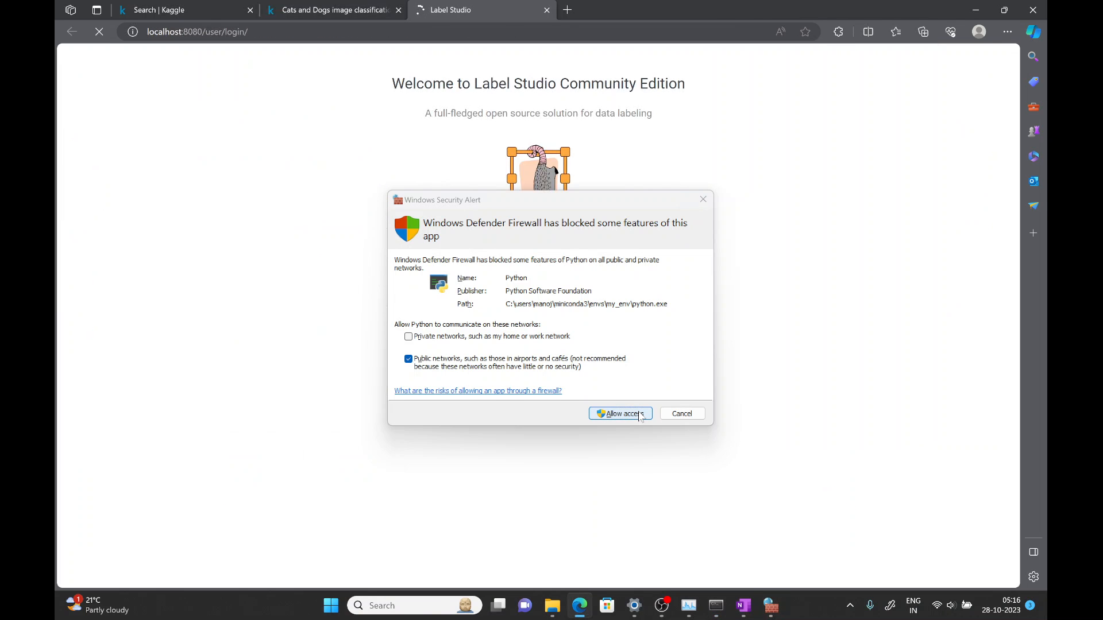
pyautogui.click(641, 416)
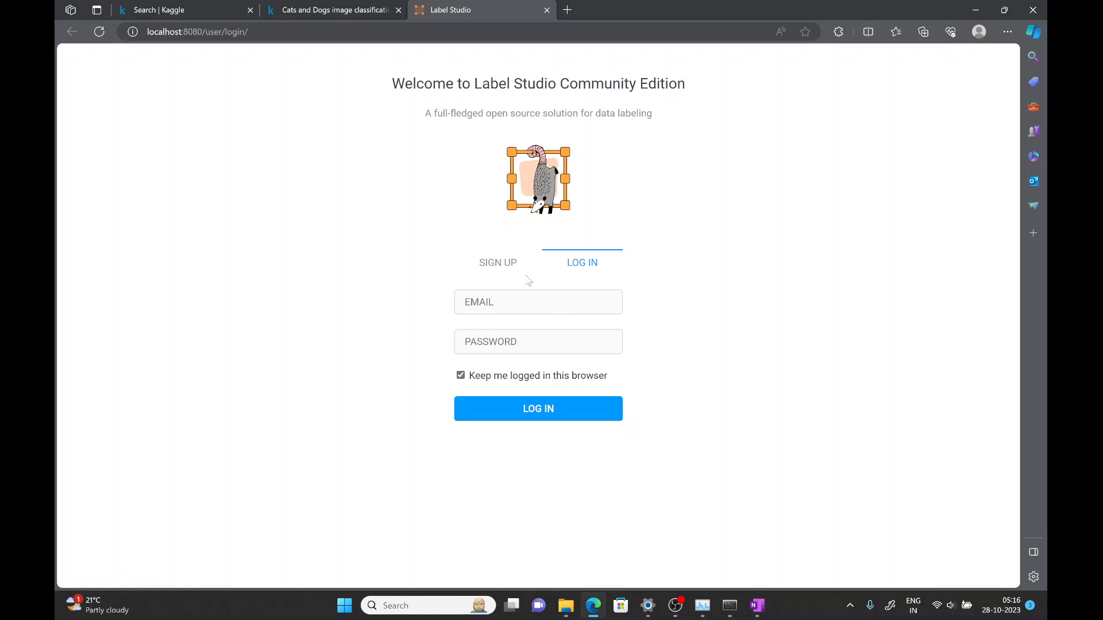
# - Open the sign-up form and fill in the e-mail address for a new Label Studio account
pyautogui.click(501, 266)
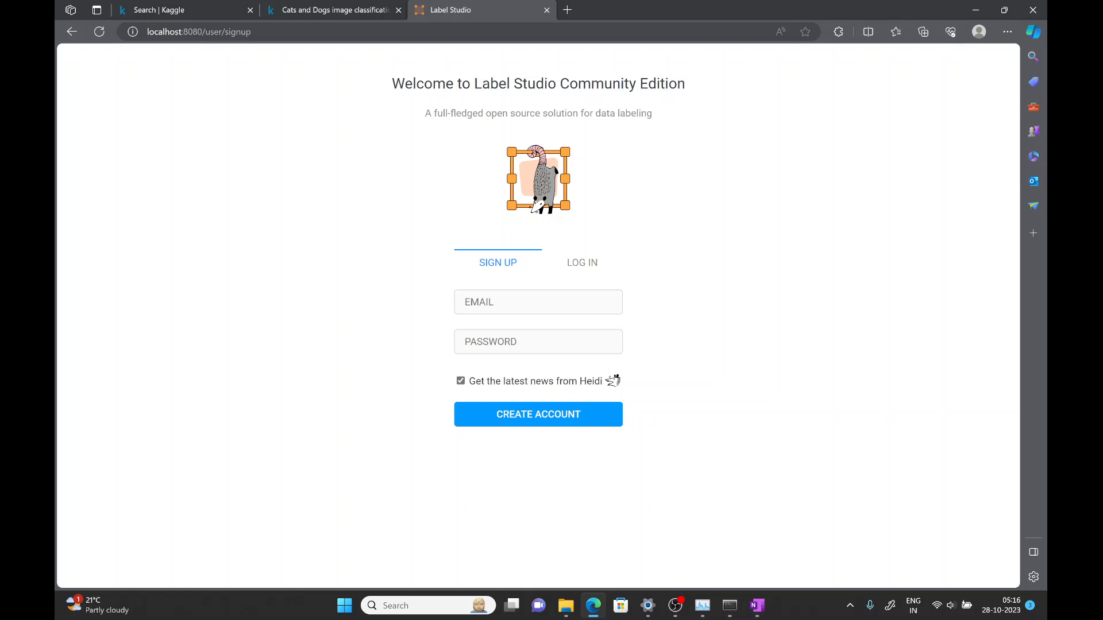
pyautogui.click(538, 302)
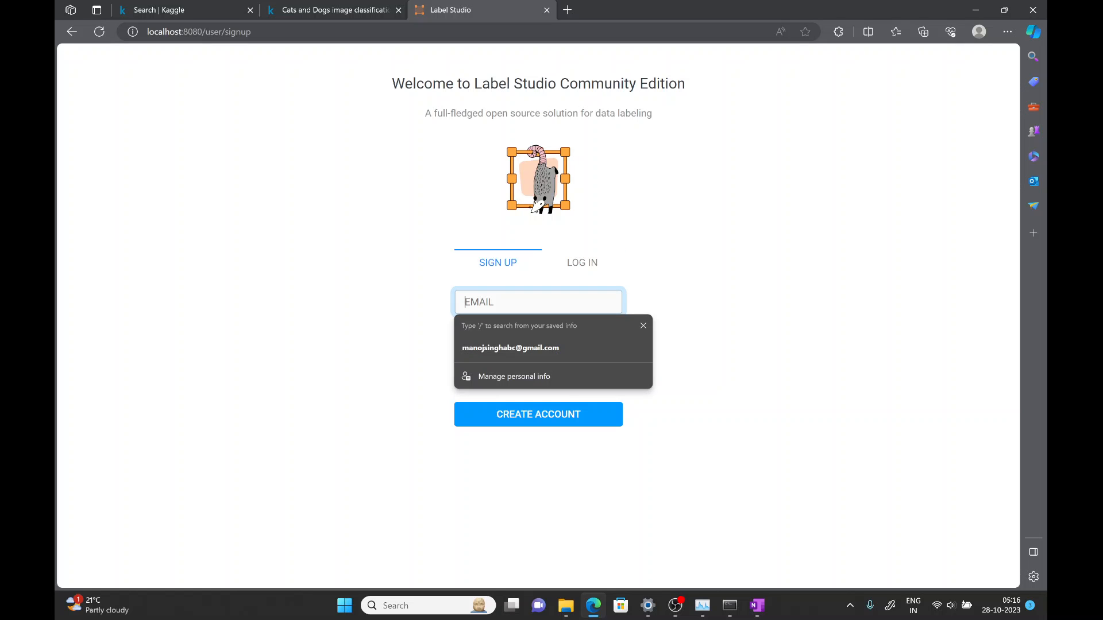
pyautogui.click(644, 325)
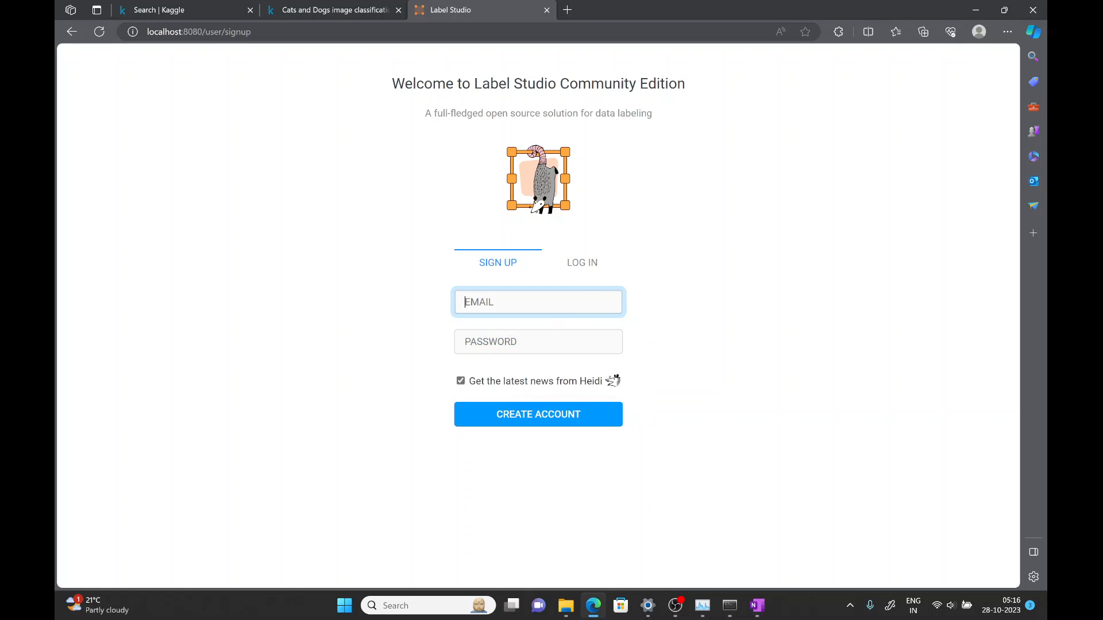
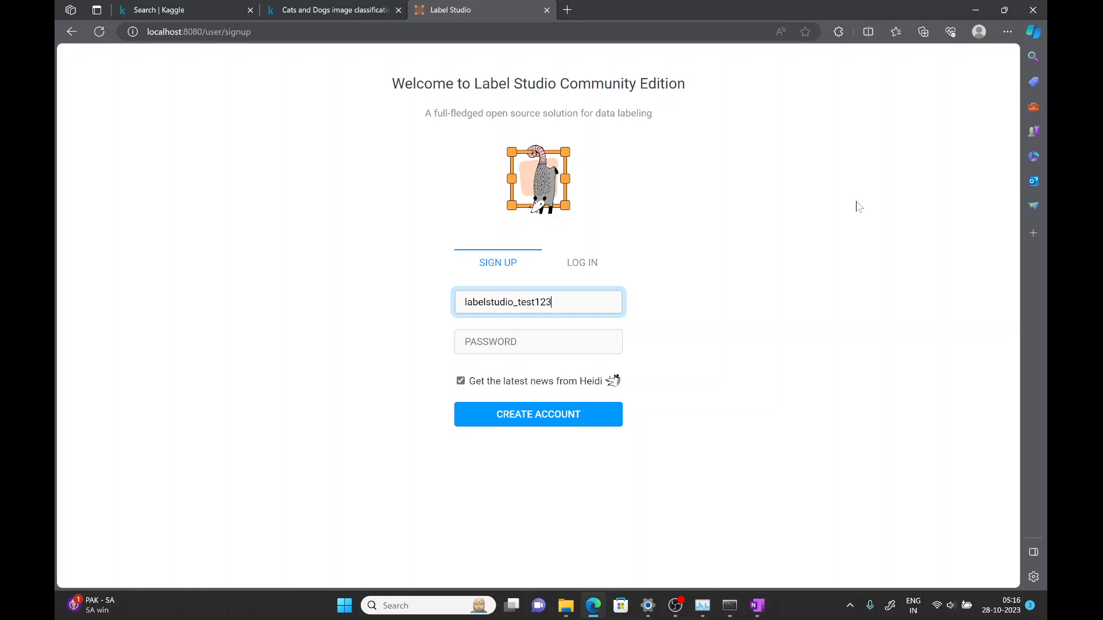
pyautogui.press('Tab')
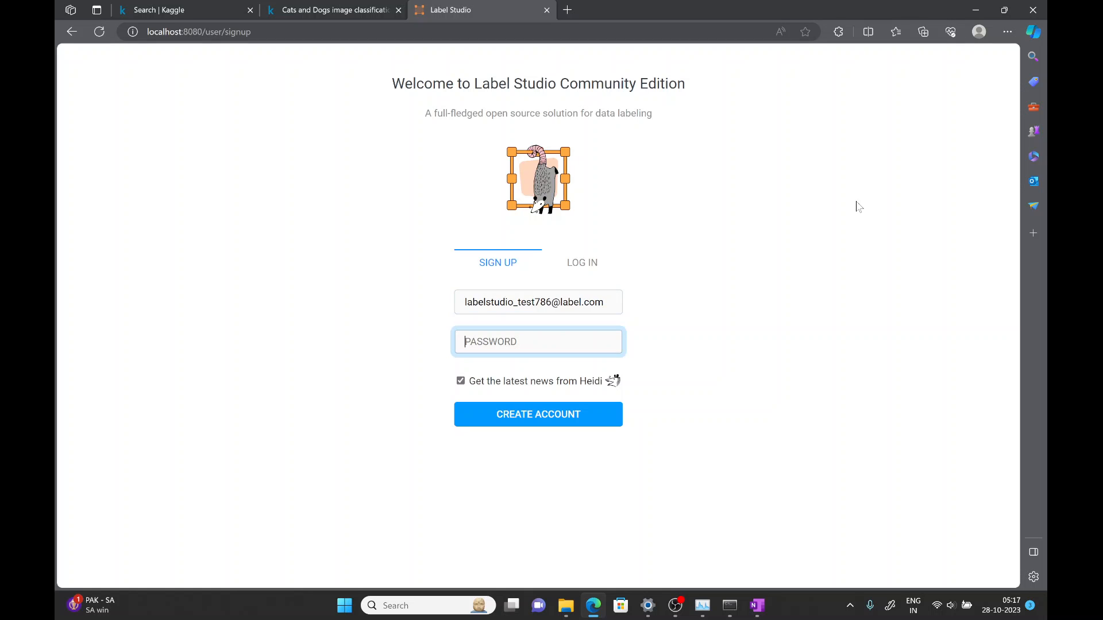
# - Enter the account password, create the account, and let the browser save the password
pyautogui.write('********')
pyautogui.click(572, 413)
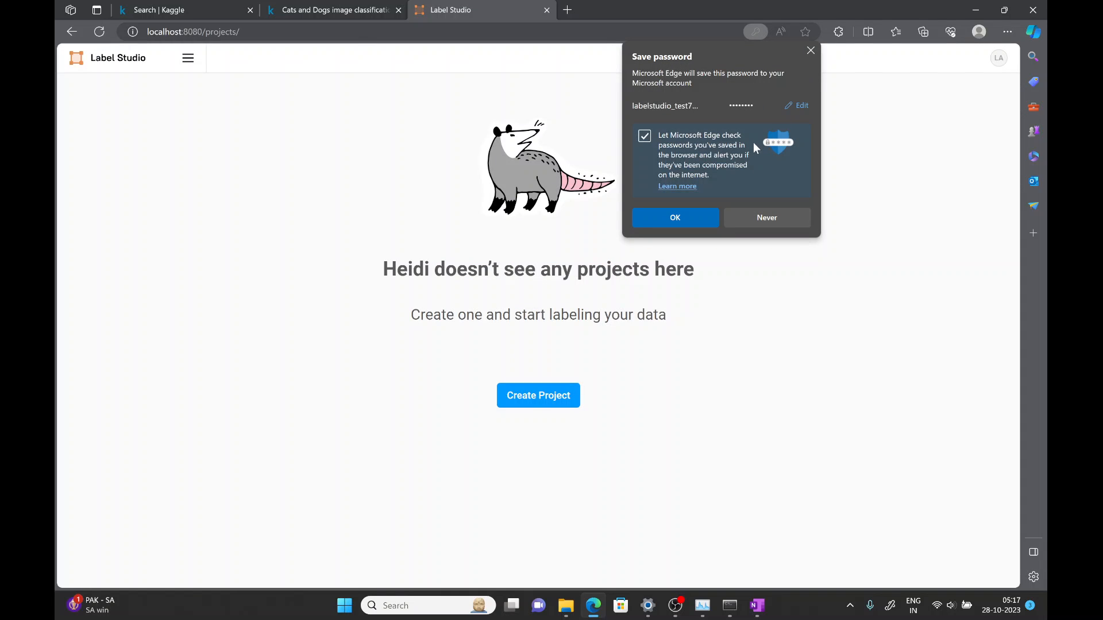
pyautogui.click(681, 216)
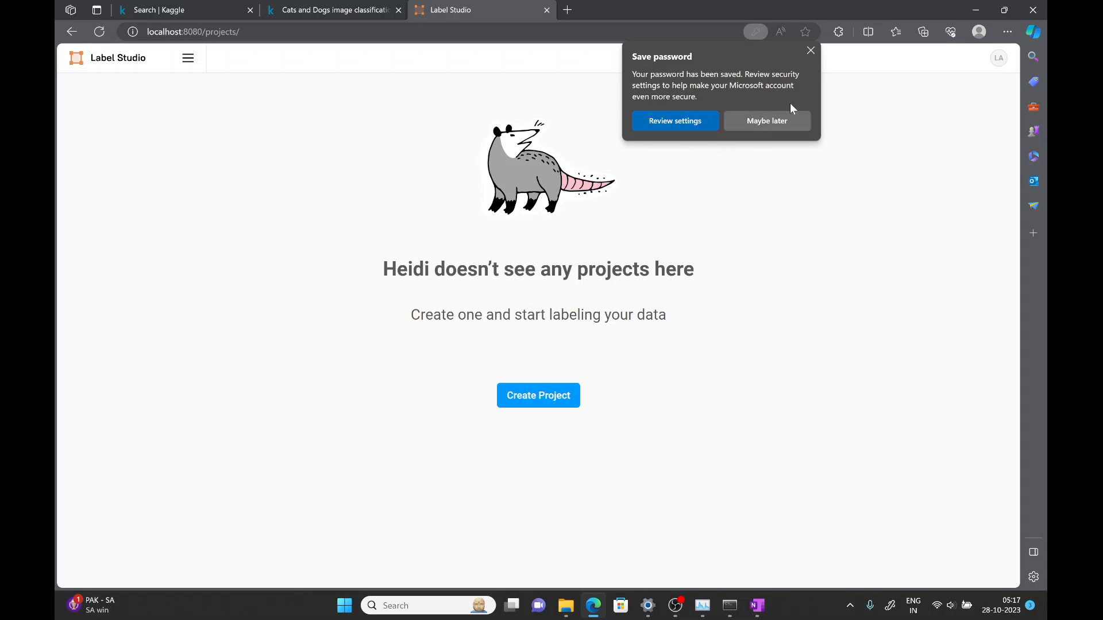
# - Start a new project and name it cat-dog-labeling
pyautogui.click(779, 123)
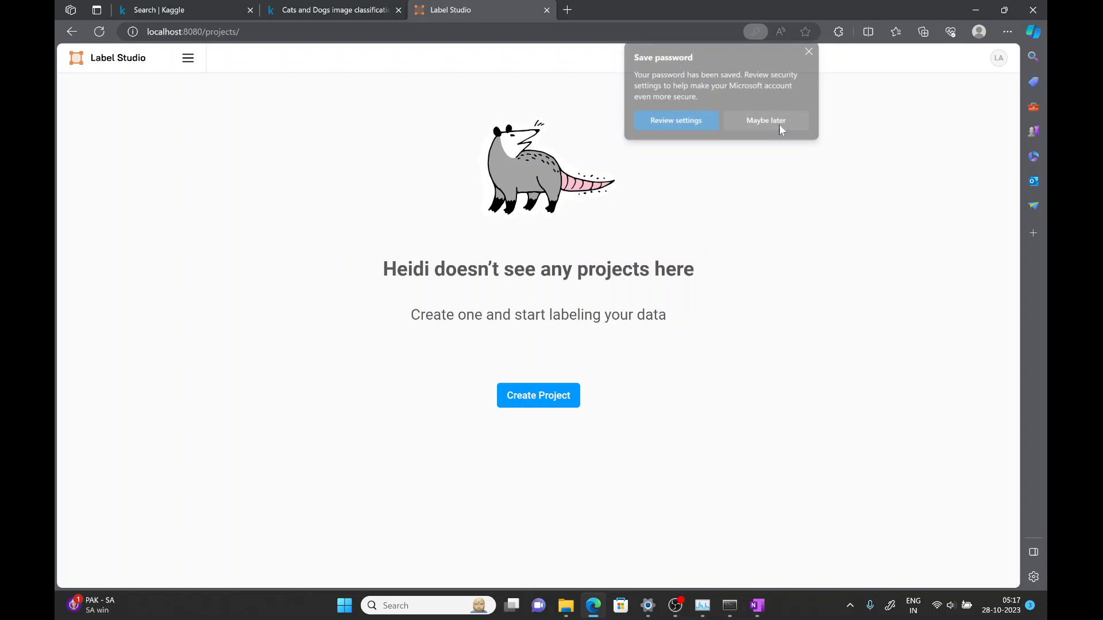
pyautogui.click(545, 400)
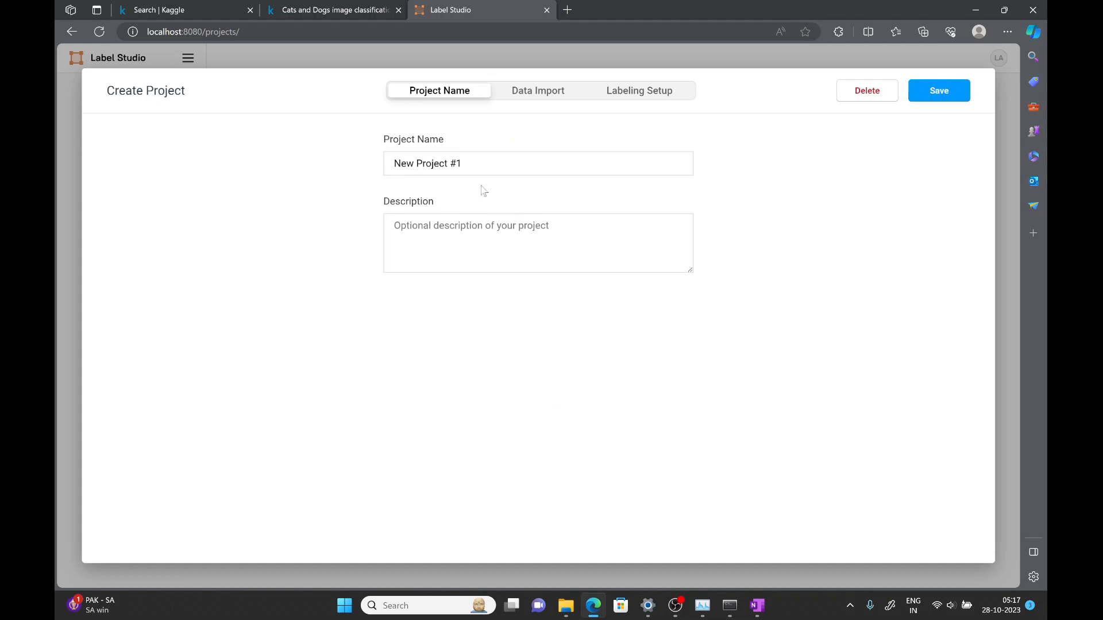
pyautogui.moveTo(483, 165); pyautogui.dragTo(244, 155)
pyautogui.press('BackSpace')
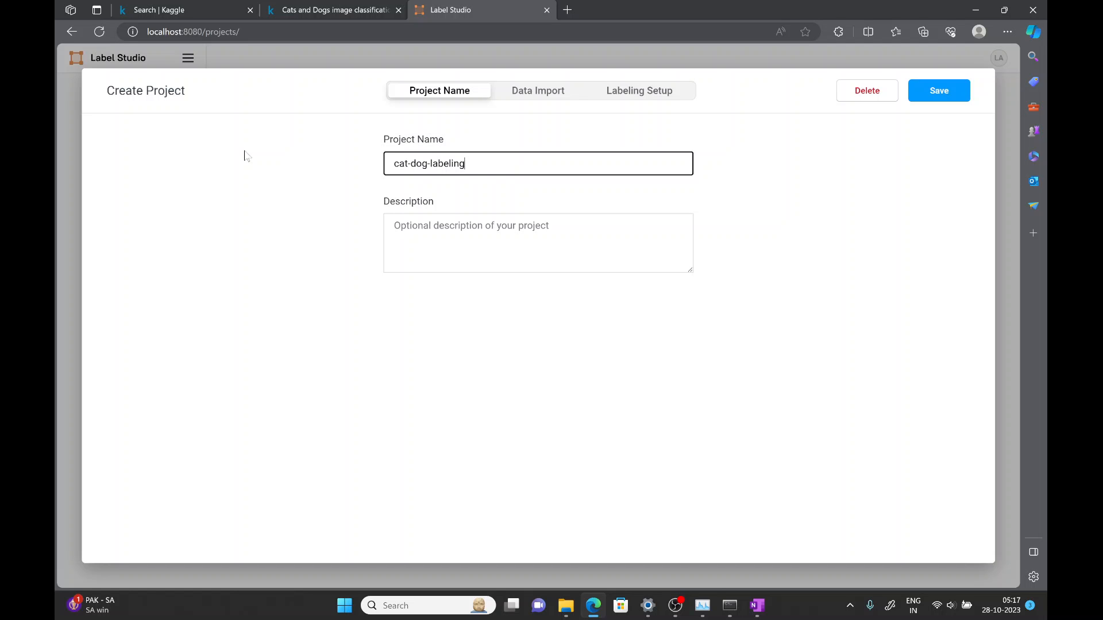
# - Upload all cat and dog images from the label-studio test folder as the project's data
pyautogui.click(540, 94)
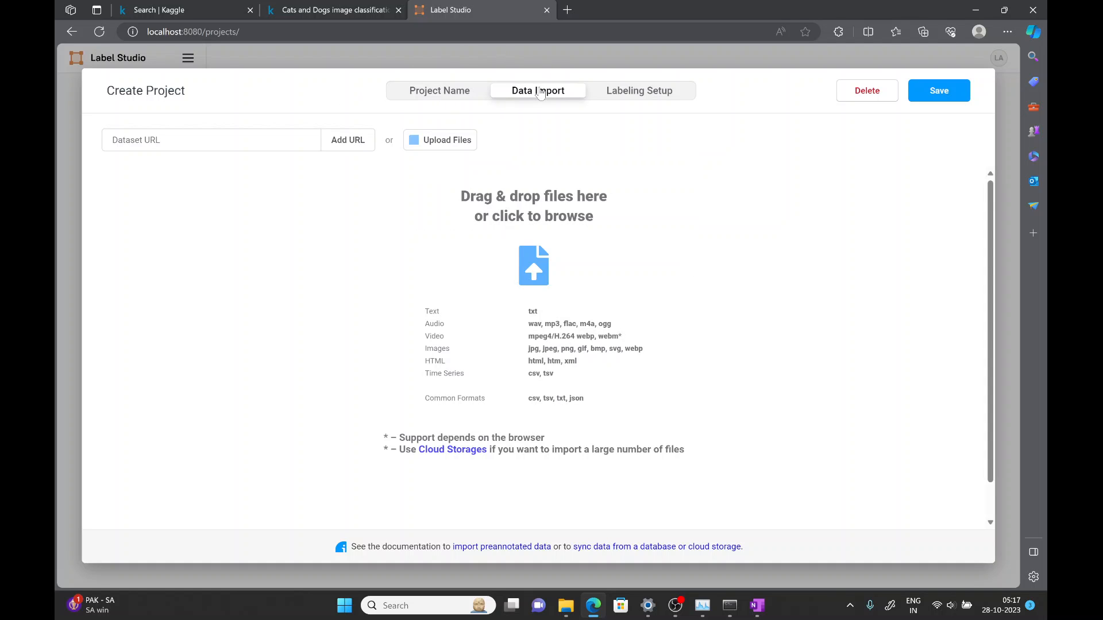
pyautogui.click(459, 140)
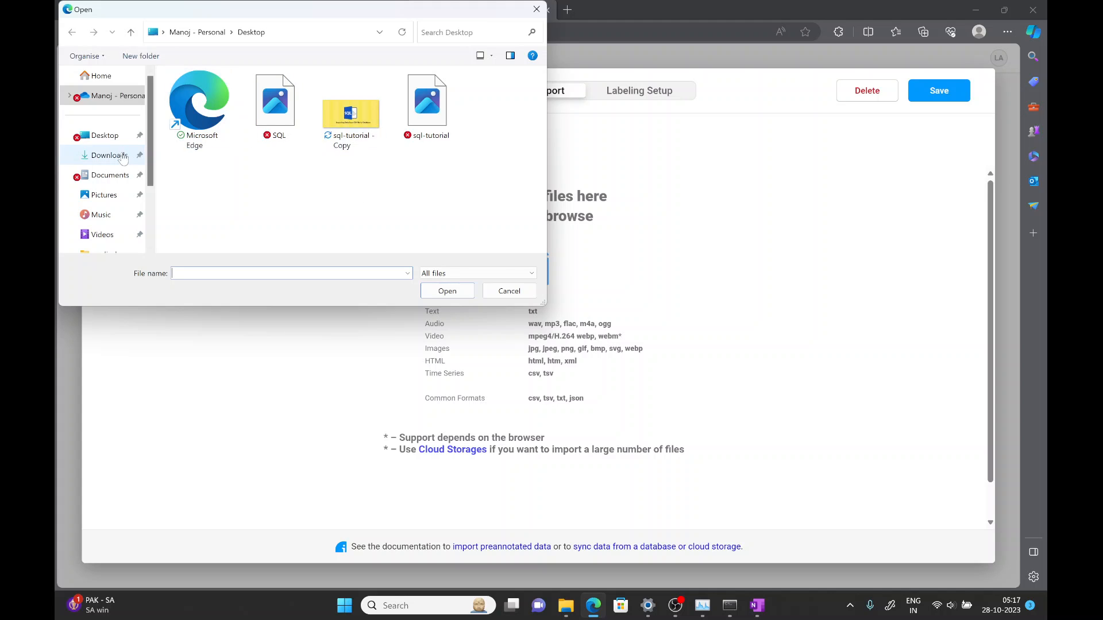
pyautogui.click(115, 176)
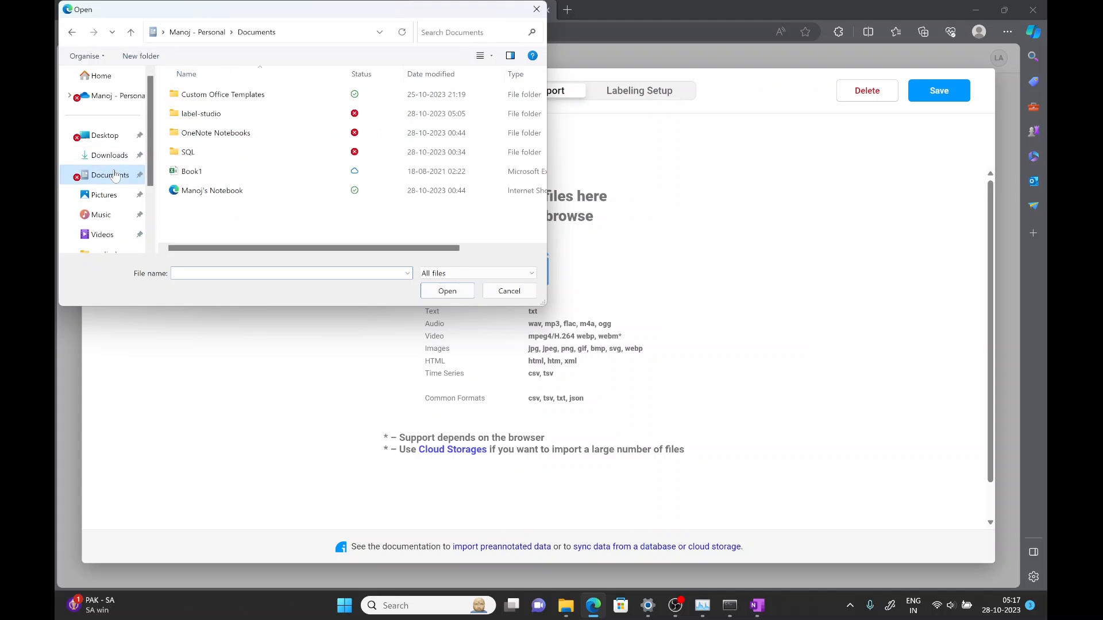
pyautogui.click(197, 151)
pyautogui.doubleClick(201, 117)
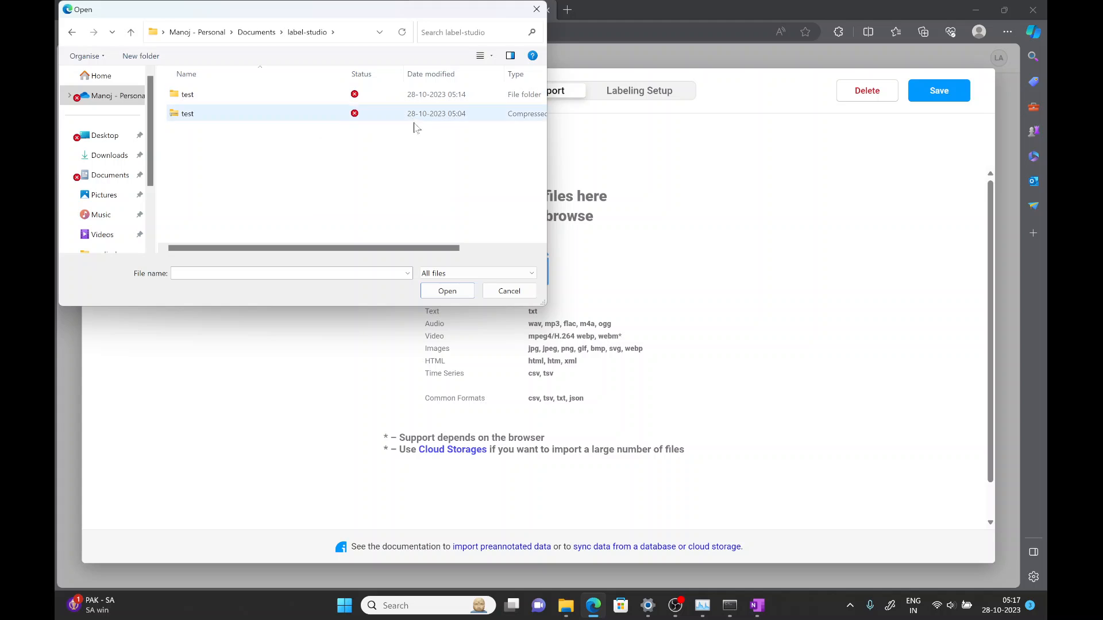
pyautogui.click(450, 274)
pyautogui.click(398, 174)
pyautogui.doubleClick(370, 98)
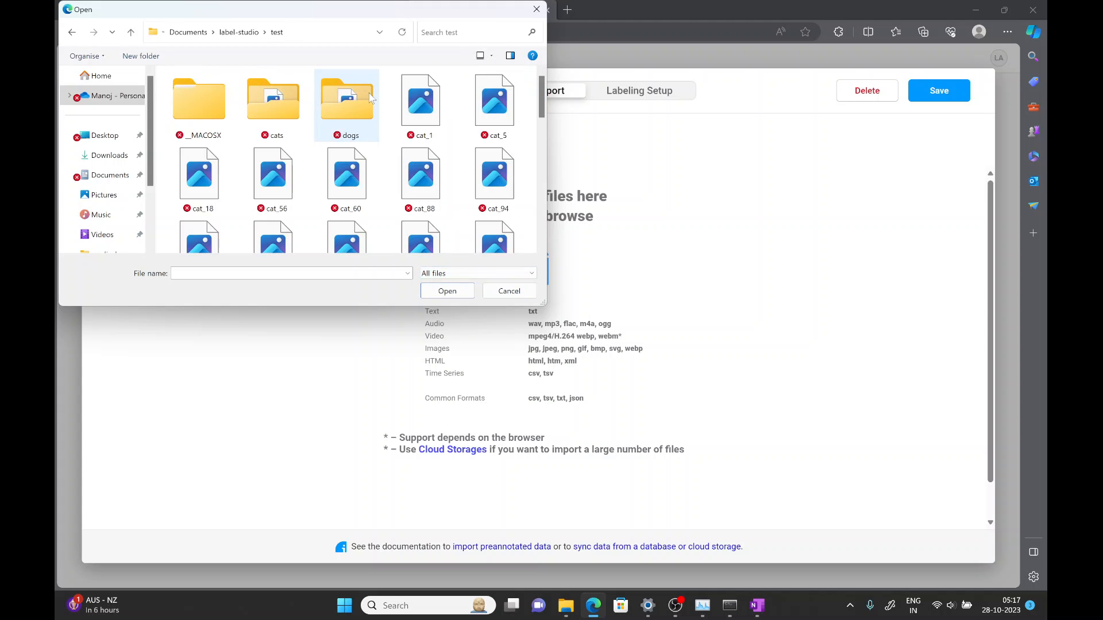
pyautogui.doubleClick(501, 13)
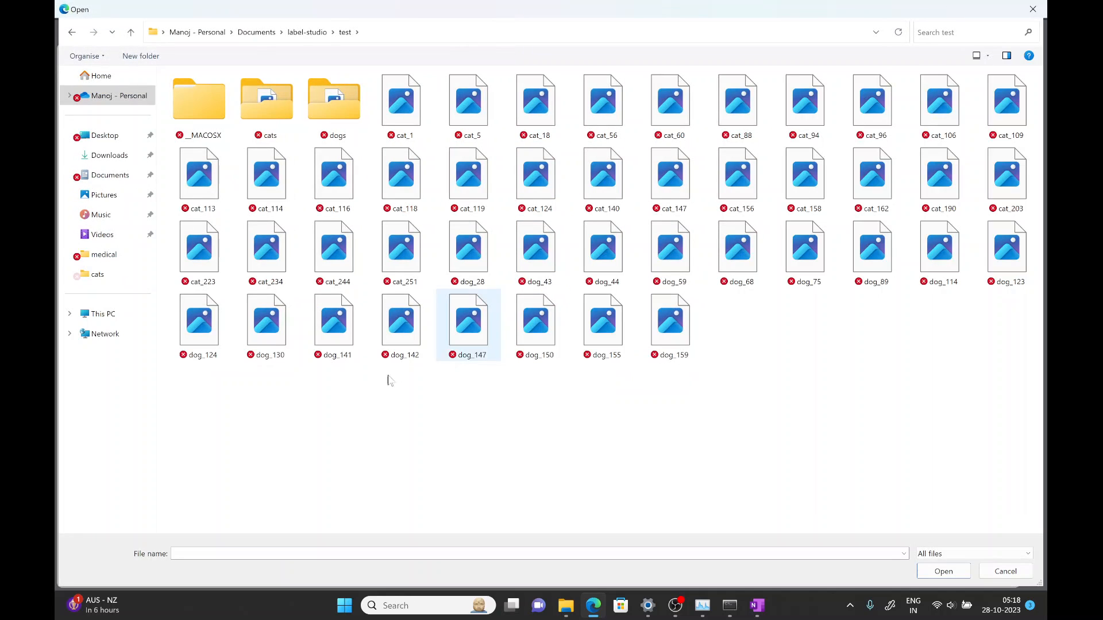
pyautogui.click(419, 100)
pyautogui.hotkey('shift', 'Down')
pyautogui.hotkey('shift', 'Down')
pyautogui.hotkey('shift', 'Down')
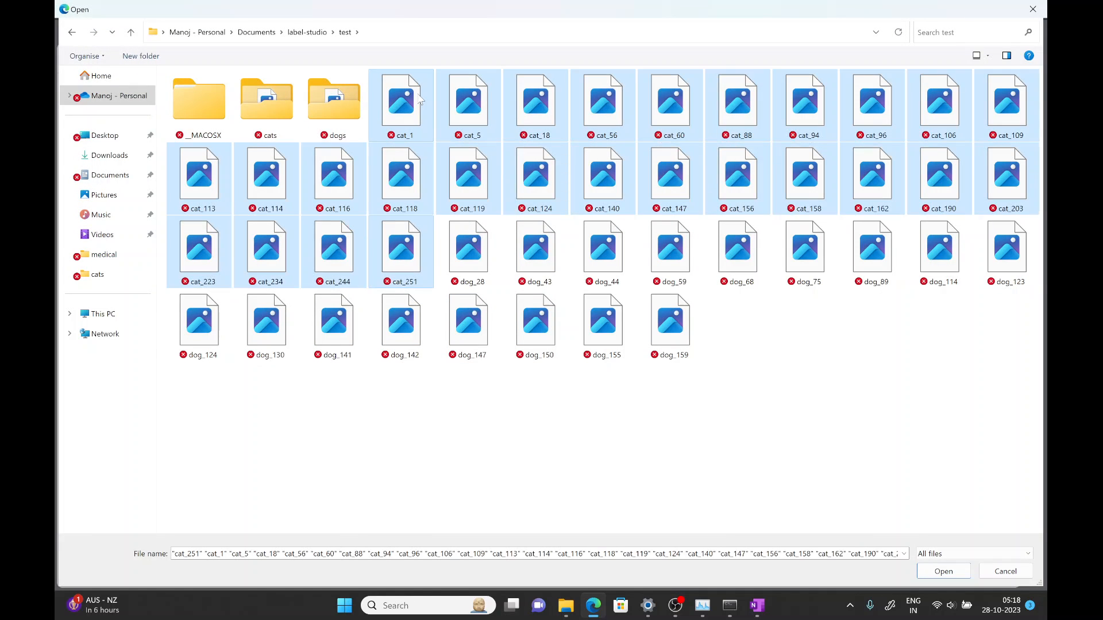
pyautogui.hotkey('shift', 'Right')
pyautogui.hotkey('shift', 'Right')
pyautogui.hotkey('shift', 'Right')
pyautogui.hotkey('shift', 'Right')
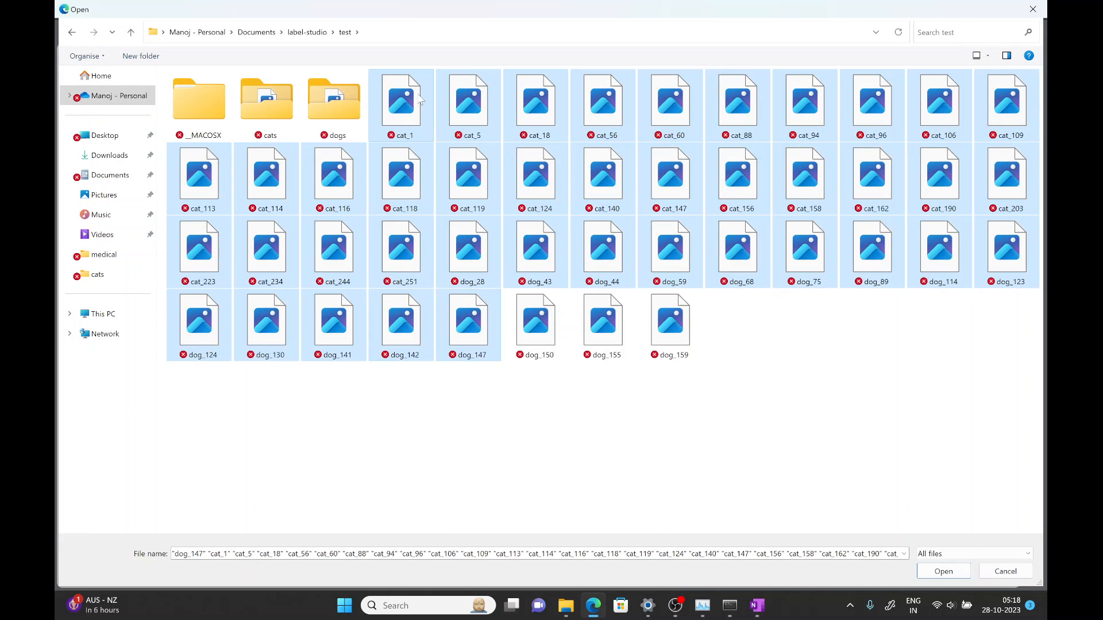
pyautogui.click(935, 576)
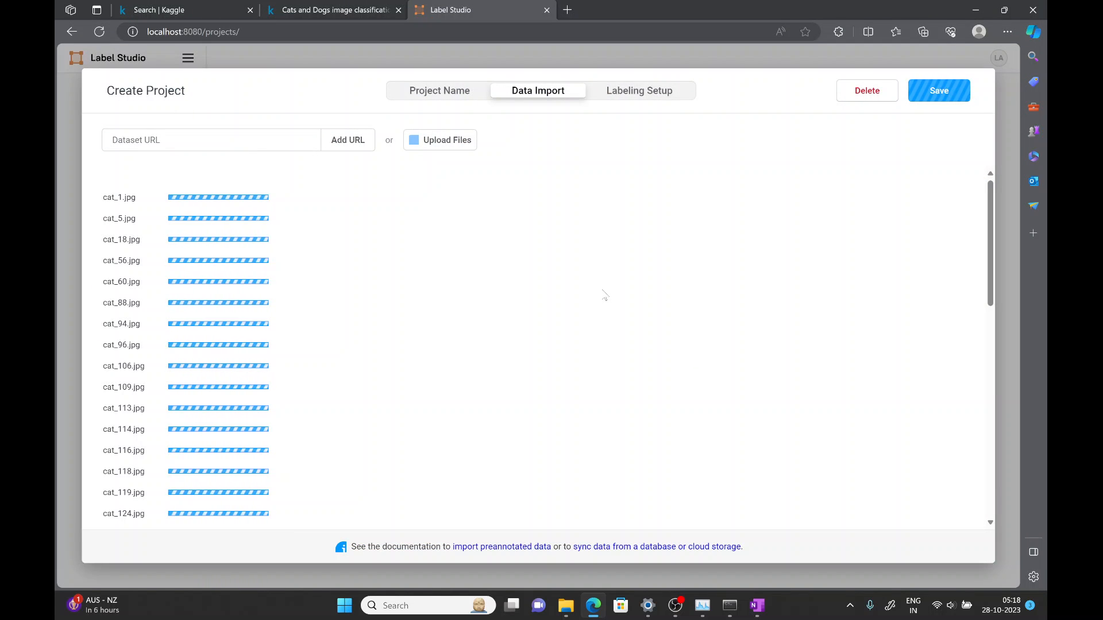
# - Choose the Image Classification template for the labeling setup
pyautogui.click(639, 99)
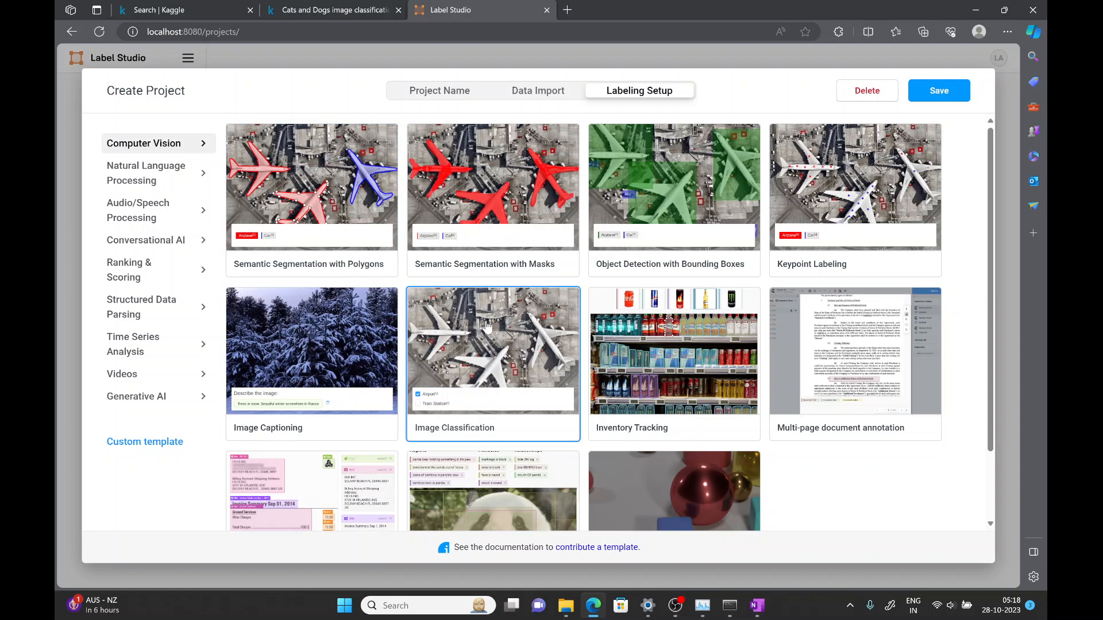
pyautogui.scroll(-2, 486, 326)
pyautogui.scroll(1, 488, 322)
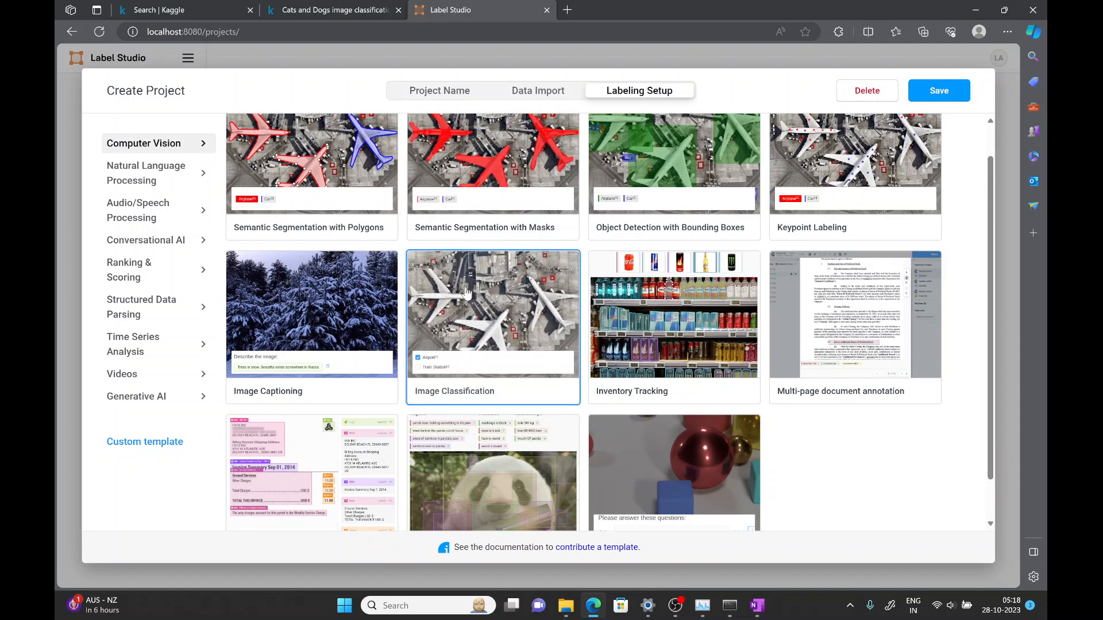
pyautogui.scroll(1, 496, 288)
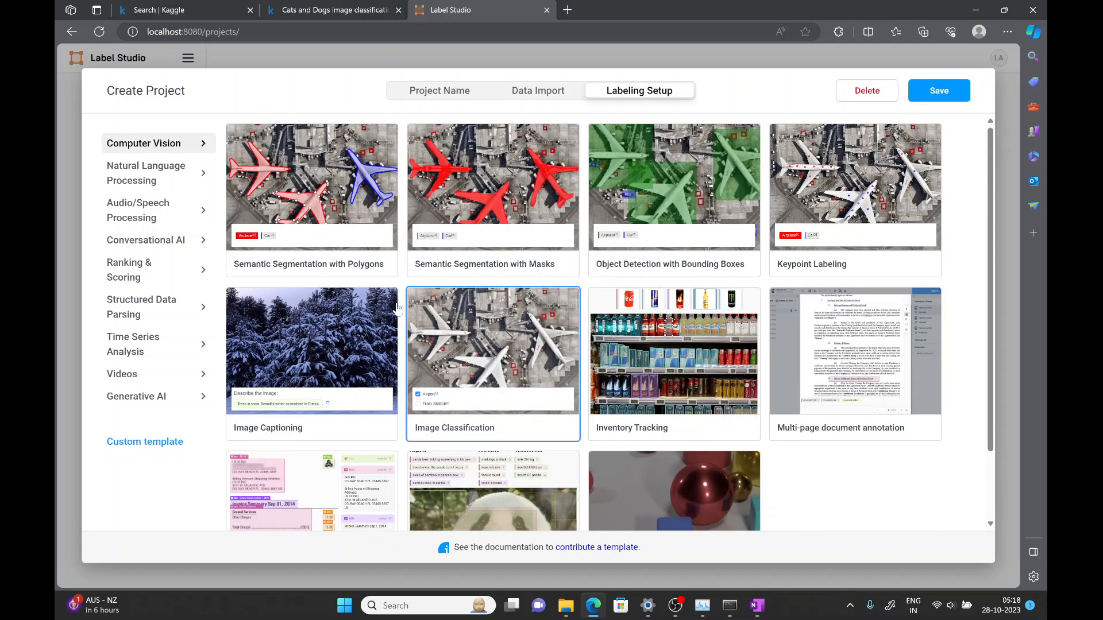
pyautogui.click(493, 343)
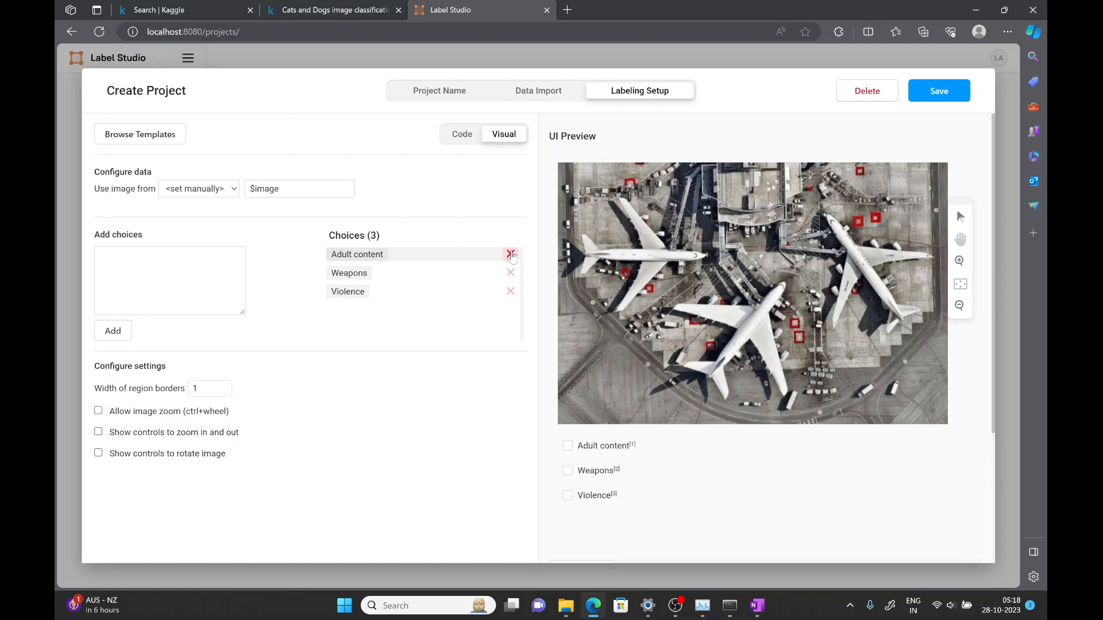
# - Replace the template's default choices with the labels cat, dog and unsure, and save the project
pyautogui.click(511, 254)
pyautogui.click(510, 255)
pyautogui.click(511, 255)
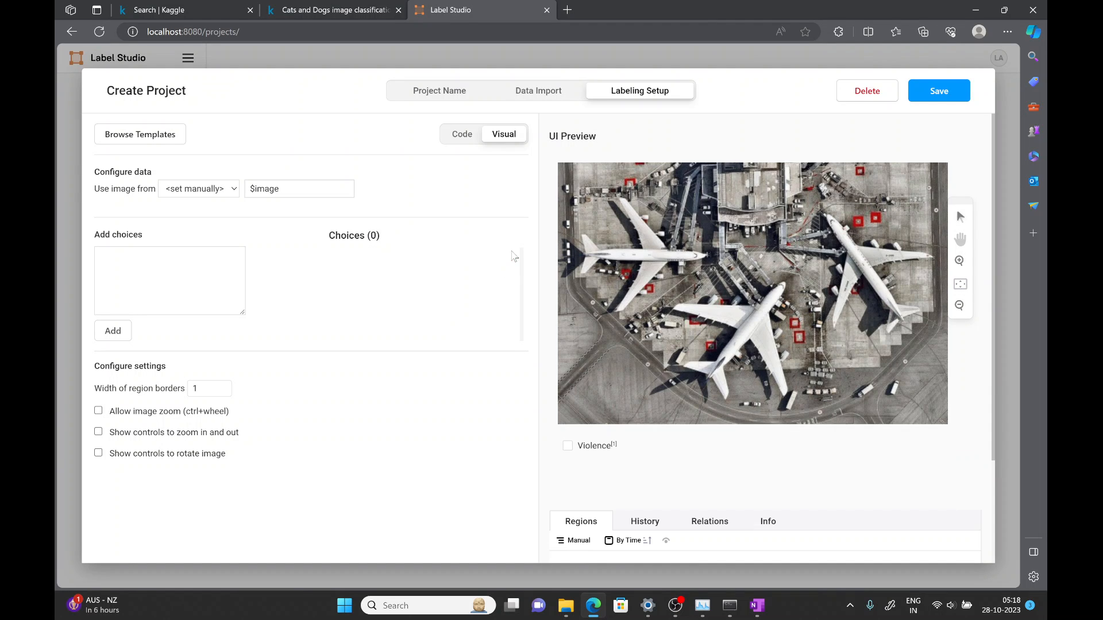
pyautogui.click(173, 280)
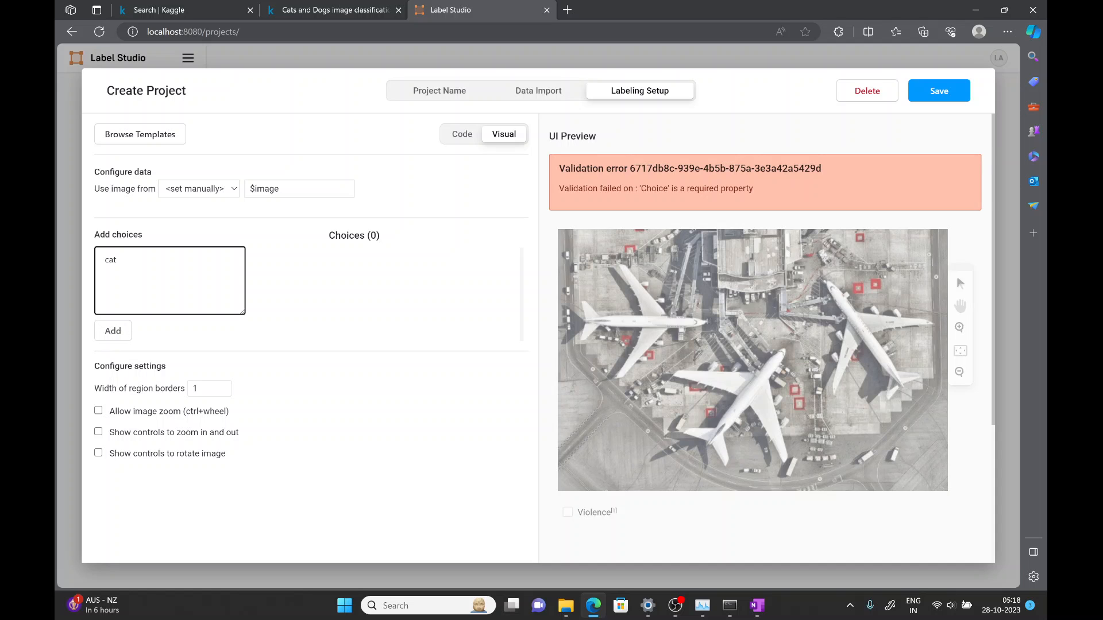
pyautogui.hotkey('ctrl', 'a')
pyautogui.click(113, 331)
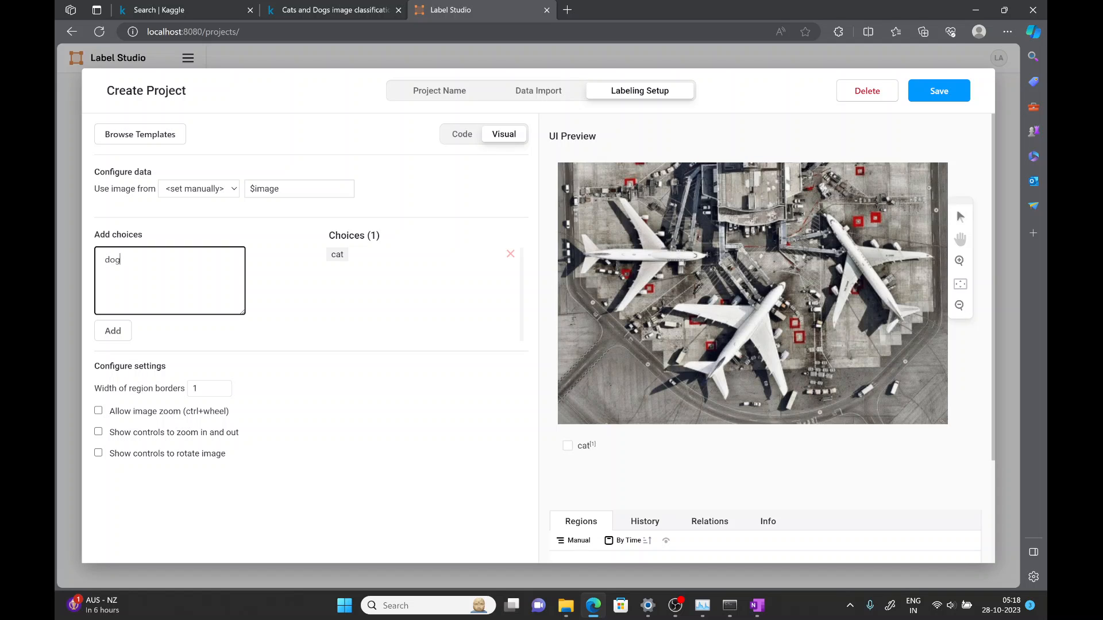
pyautogui.write('dog')
pyautogui.click(112, 333)
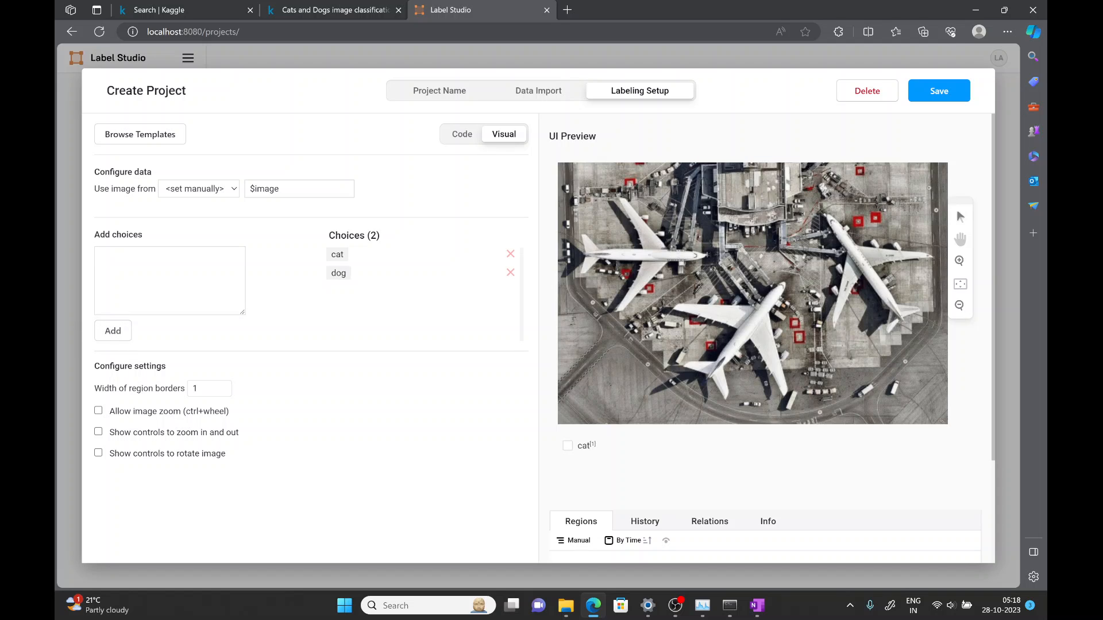
pyautogui.write('unsure')
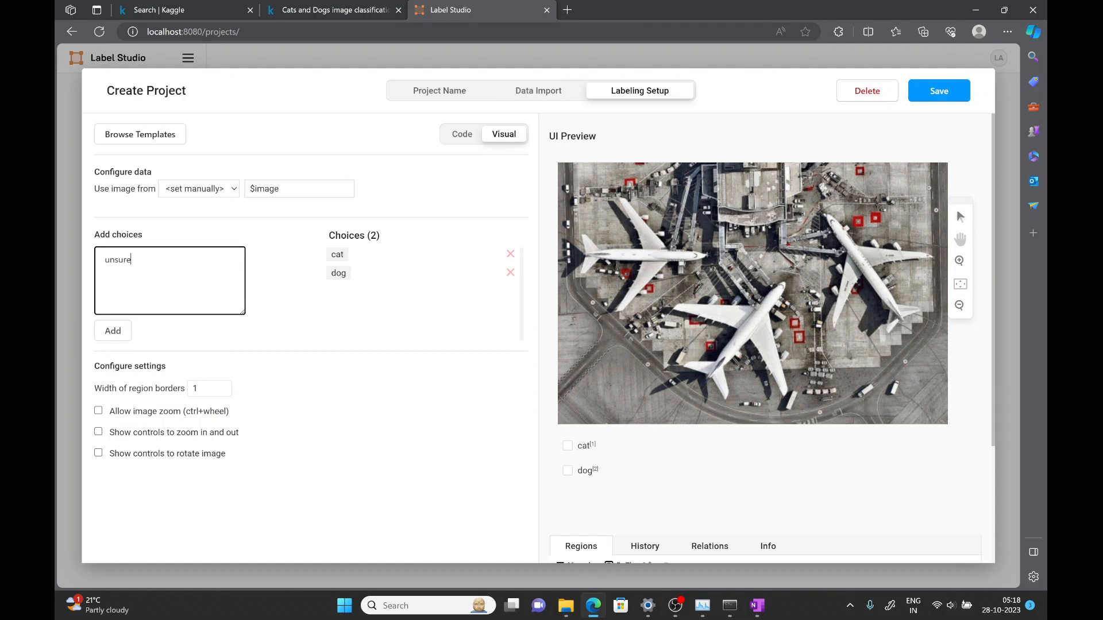
pyautogui.click(125, 339)
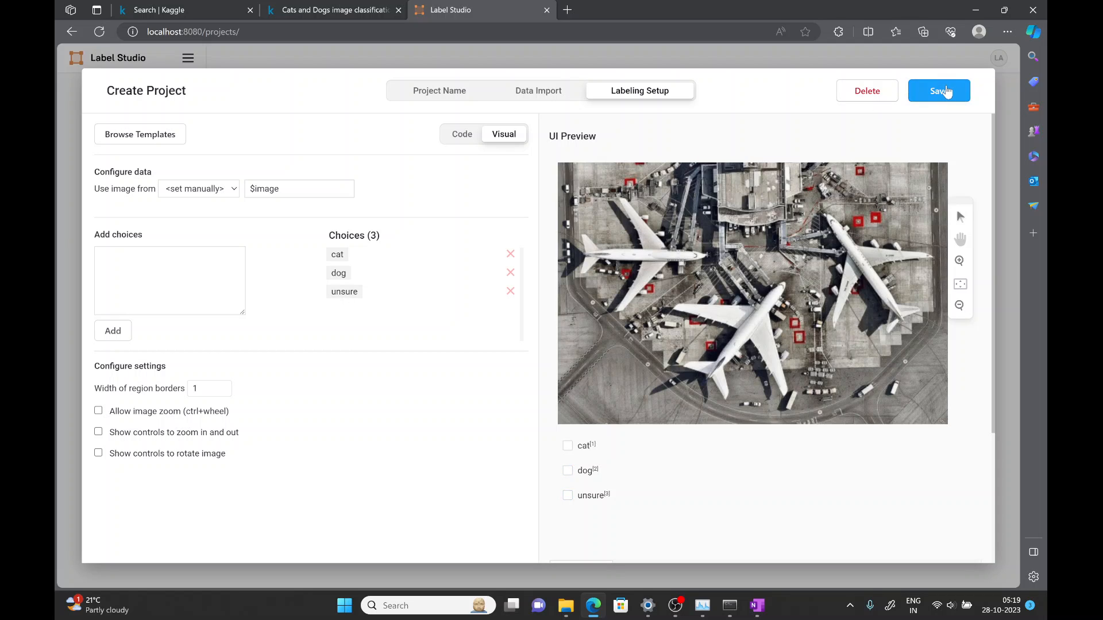
pyautogui.click(946, 91)
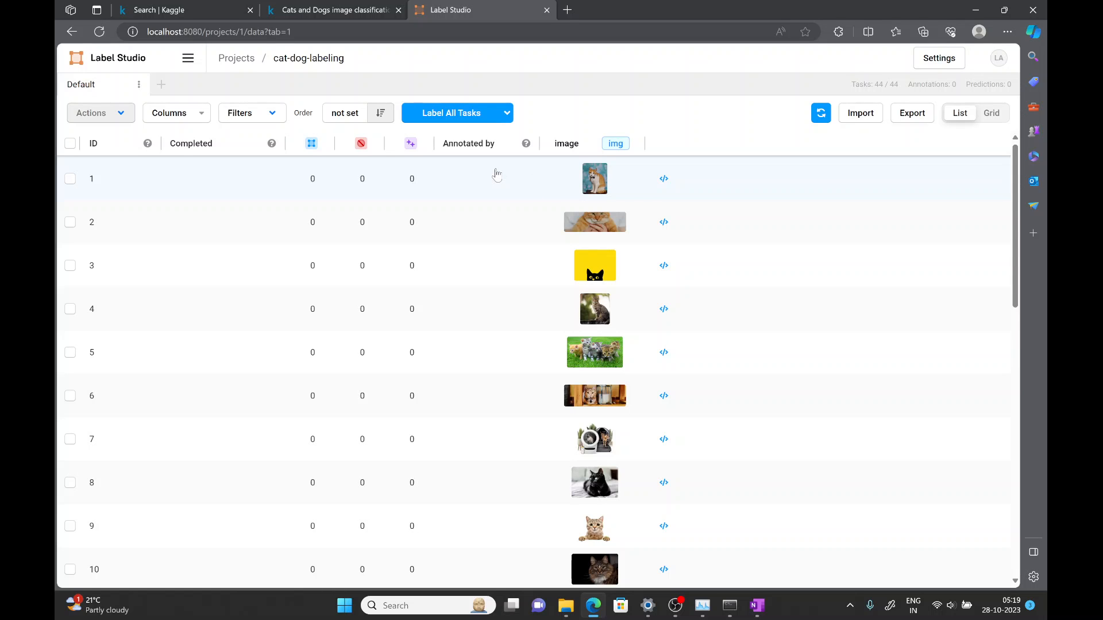
# - Open the first task, mark its image as cat, and submit the annotation
pyautogui.click(496, 174)
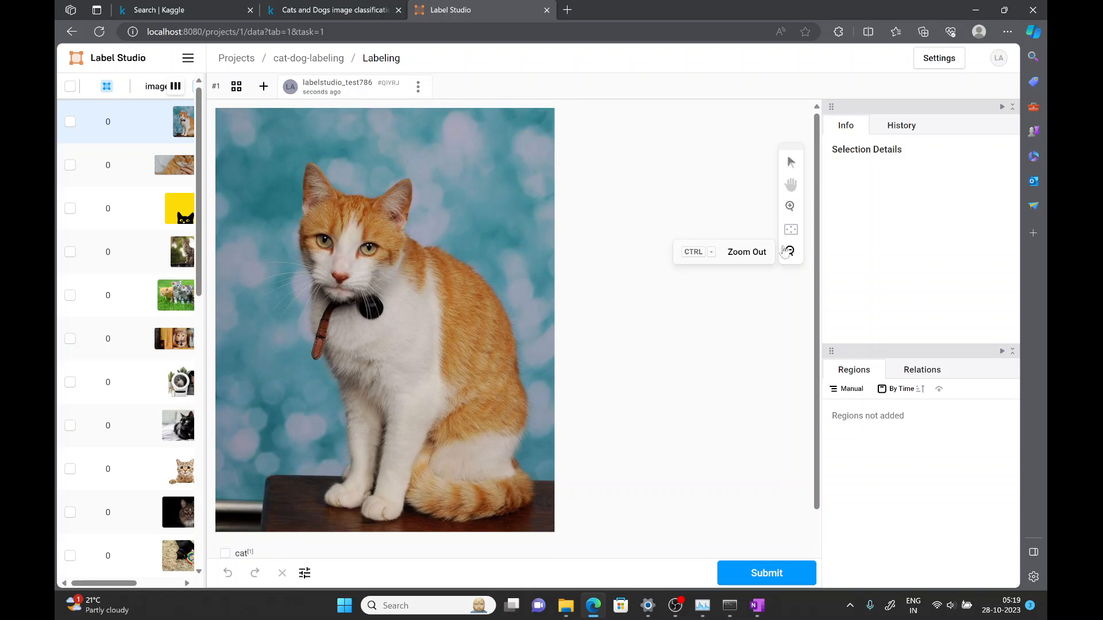
pyautogui.doubleClick(792, 254)
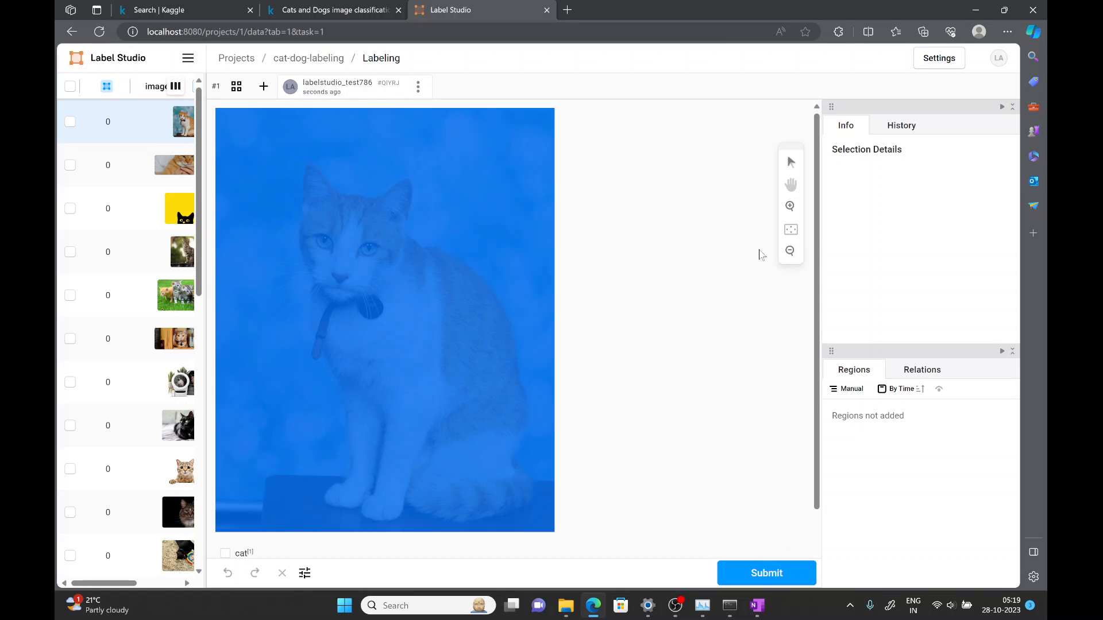
pyautogui.click(687, 298)
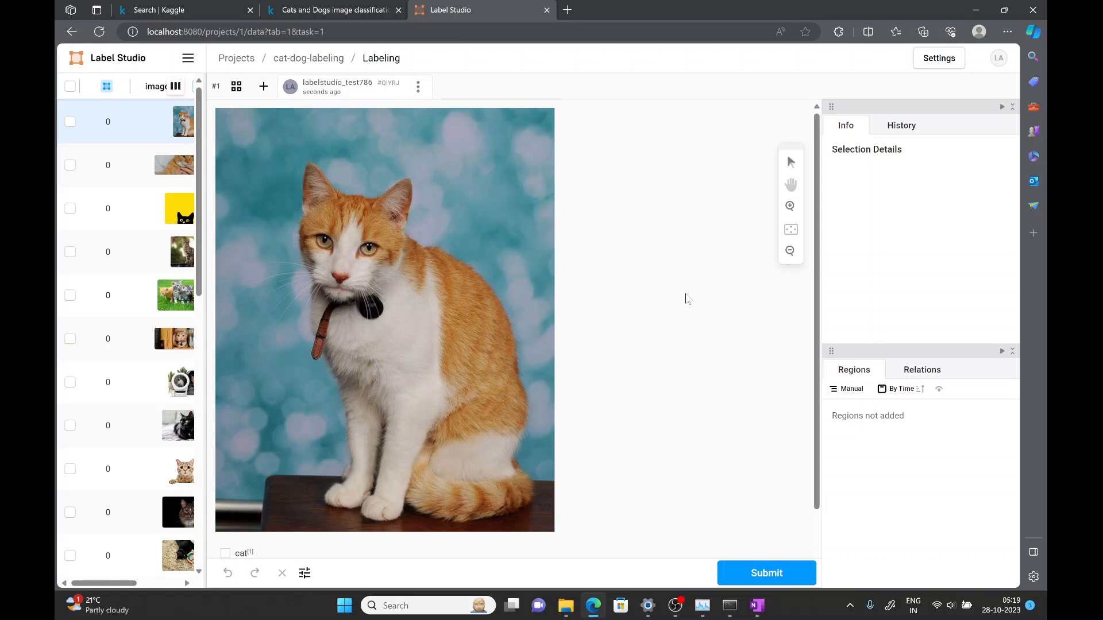
pyautogui.scroll(-2, 687, 299)
pyautogui.scroll(2, 687, 299)
pyautogui.scroll(-2, 641, 326)
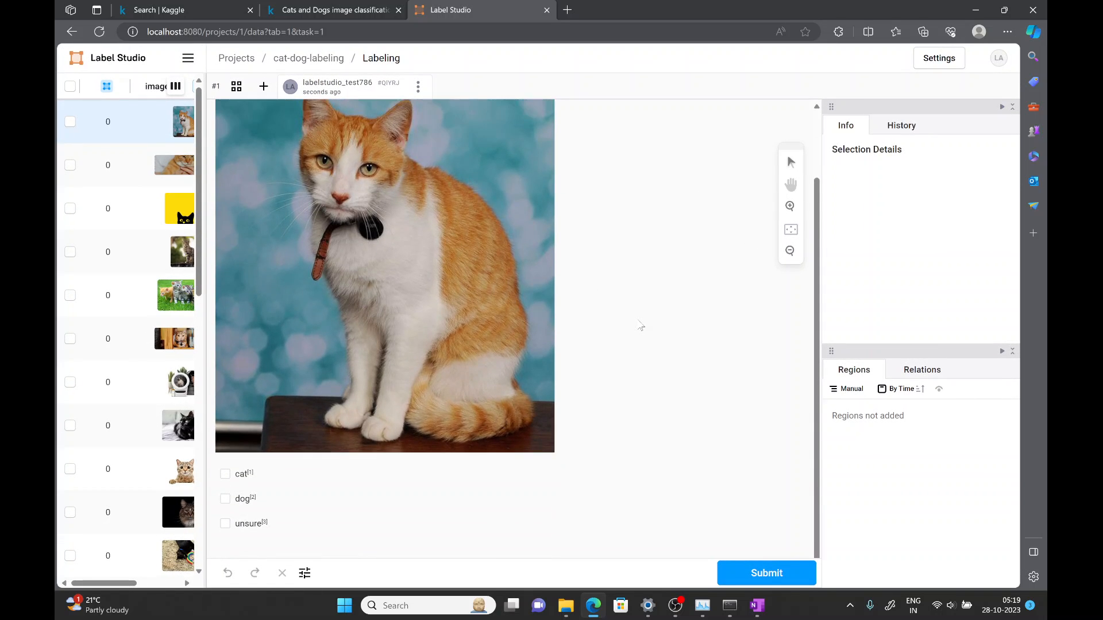
pyautogui.click(225, 474)
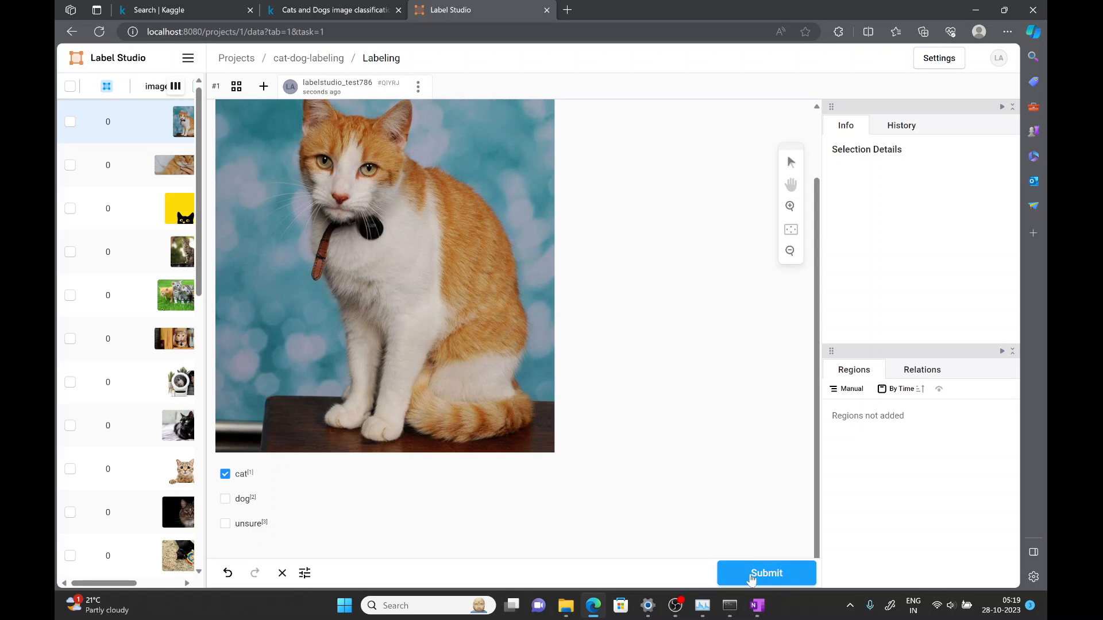
pyautogui.click(751, 575)
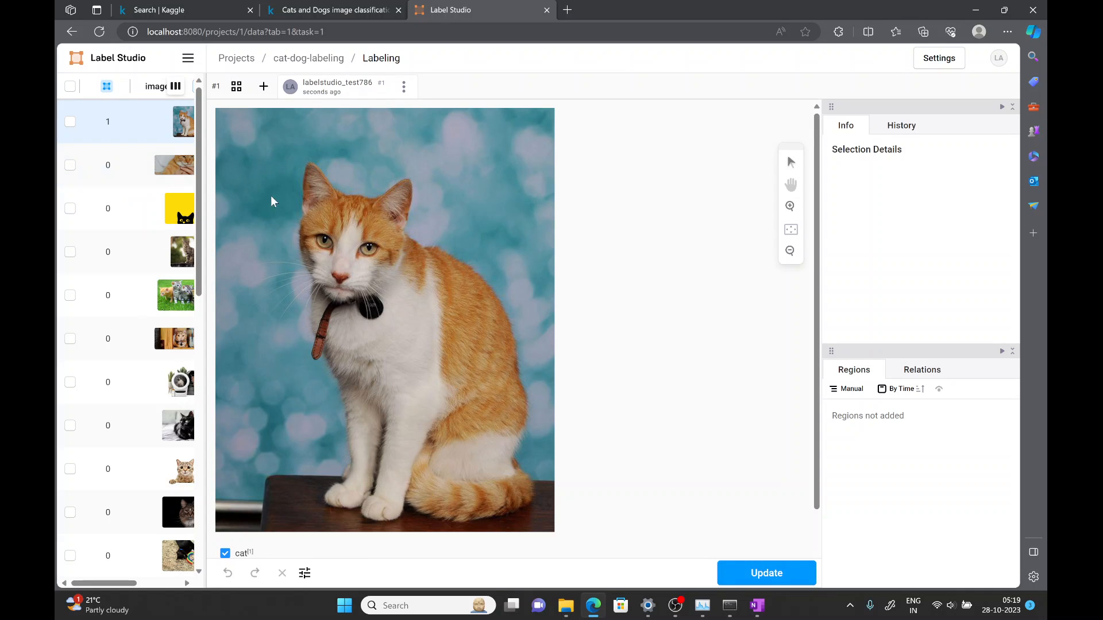
# - Label the second and third images as cat in the Label All Tasks stream, submitting each
pyautogui.click(187, 169)
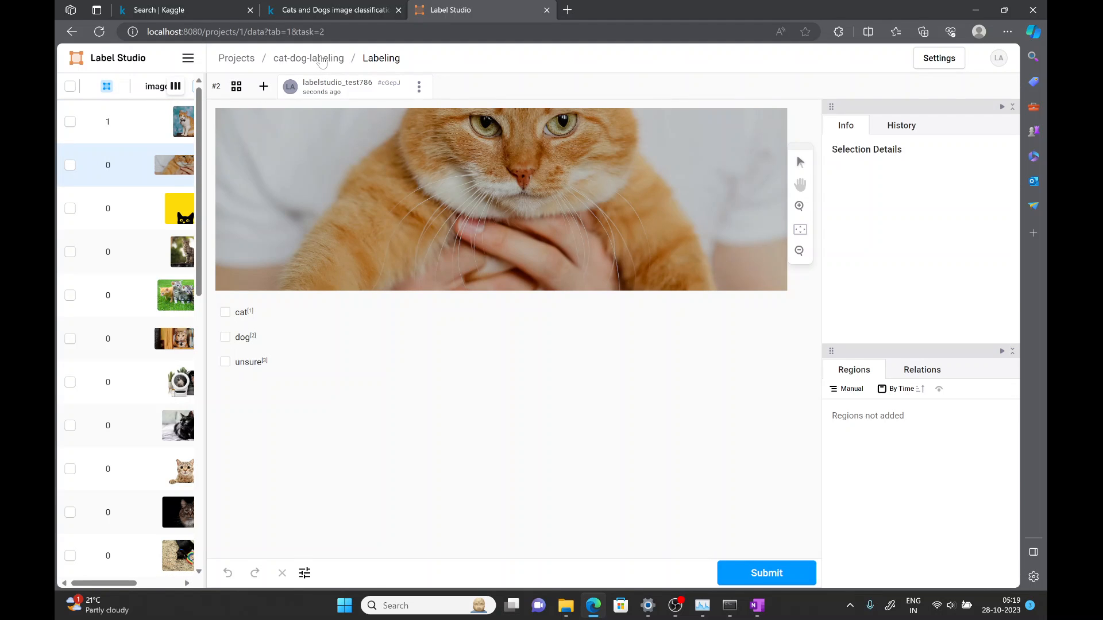
pyautogui.click(322, 62)
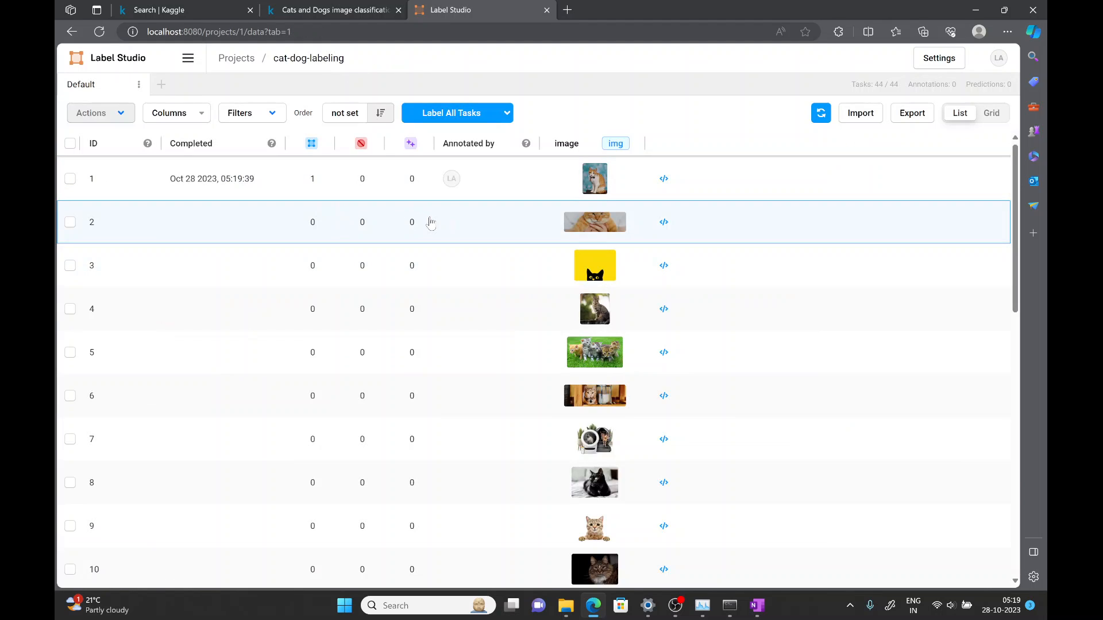
pyautogui.click(431, 223)
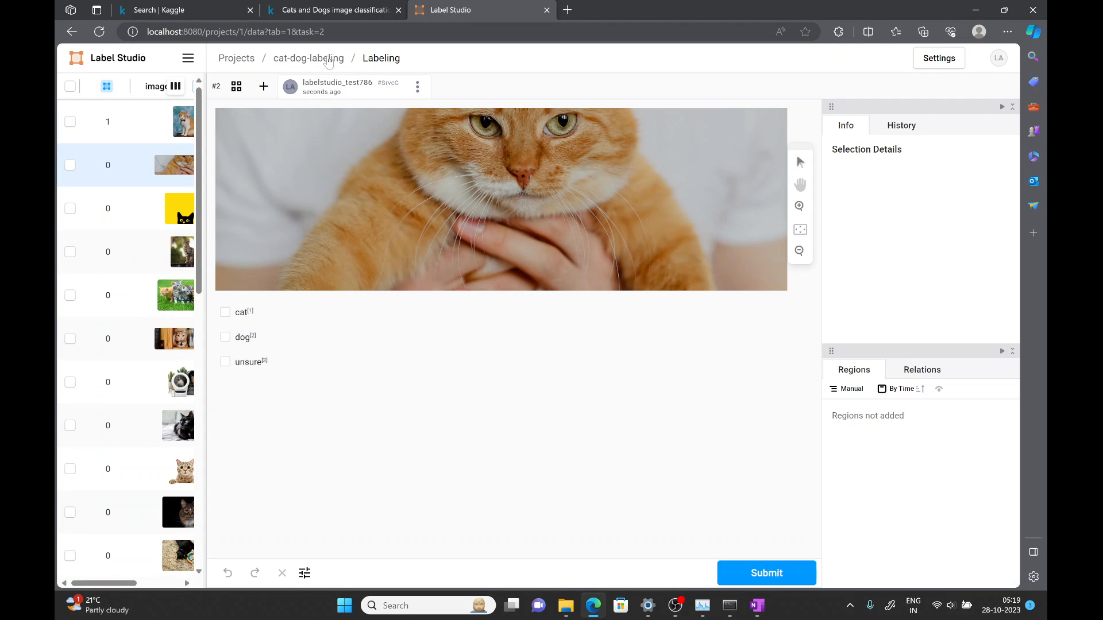
pyautogui.click(326, 62)
pyautogui.click(460, 113)
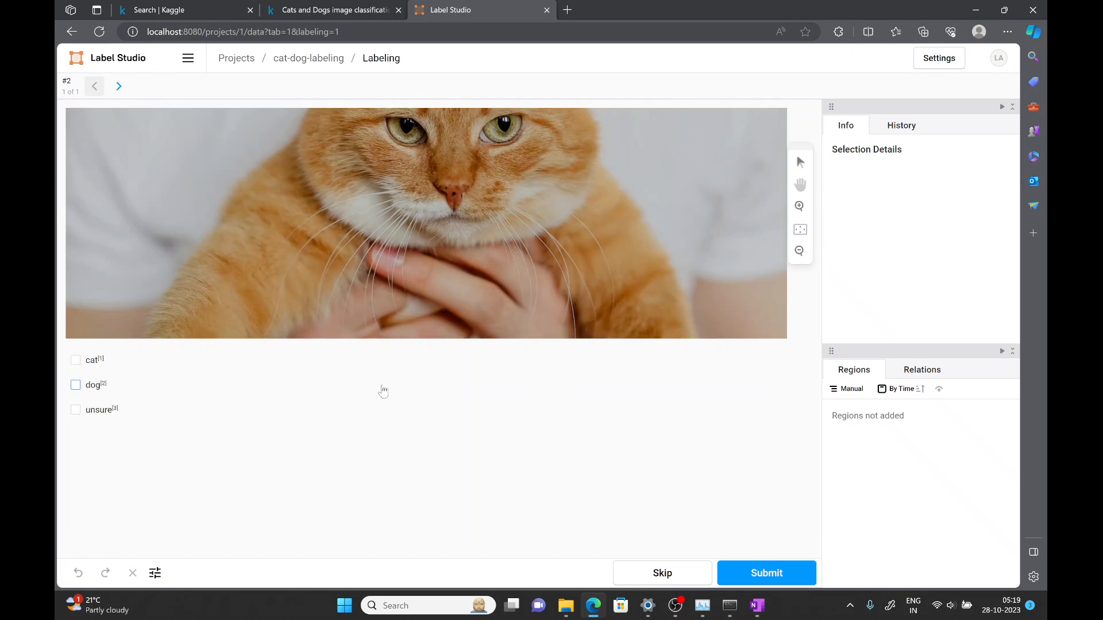
pyautogui.click(77, 361)
pyautogui.click(742, 575)
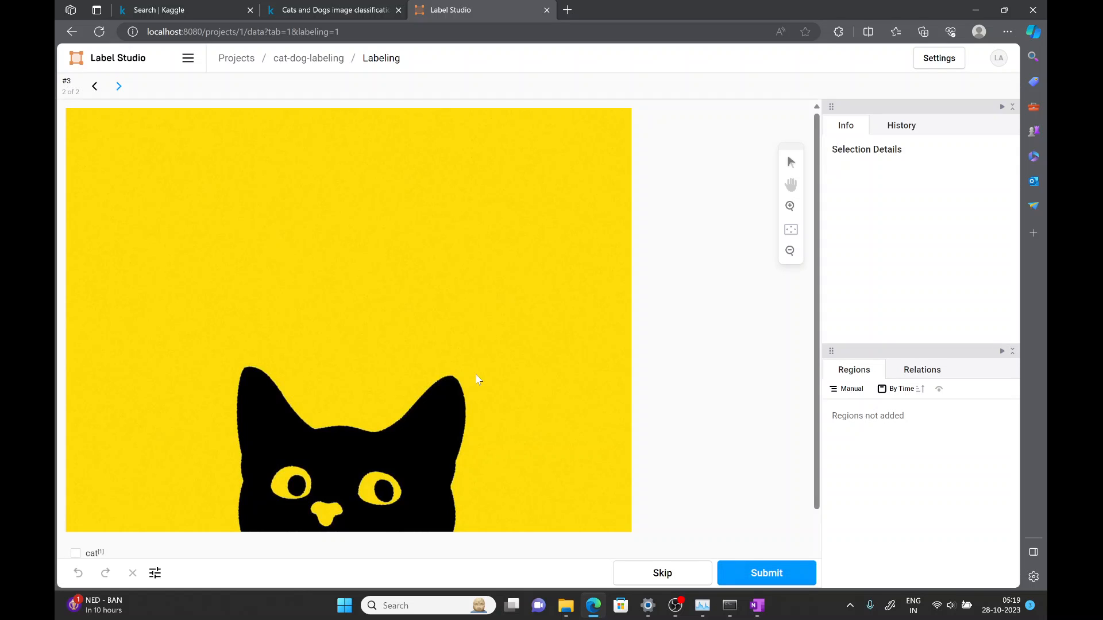
pyautogui.click(75, 553)
pyautogui.click(795, 571)
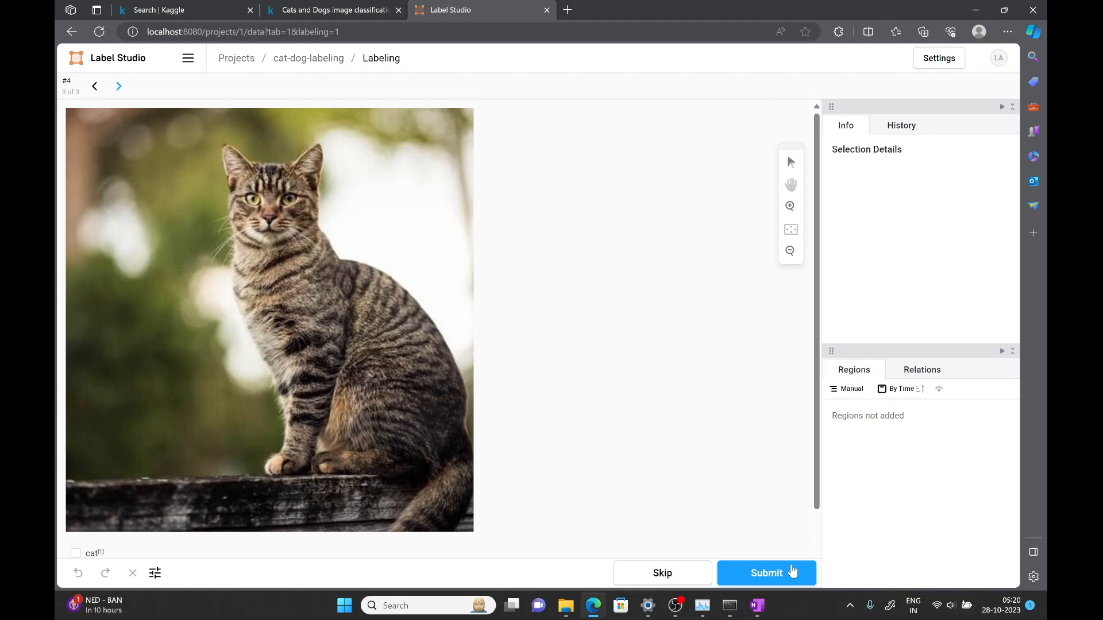
# - Label the fourth and fifth images as cat in the labeling stream, submitting each annotation
pyautogui.click(75, 553)
pyautogui.click(763, 575)
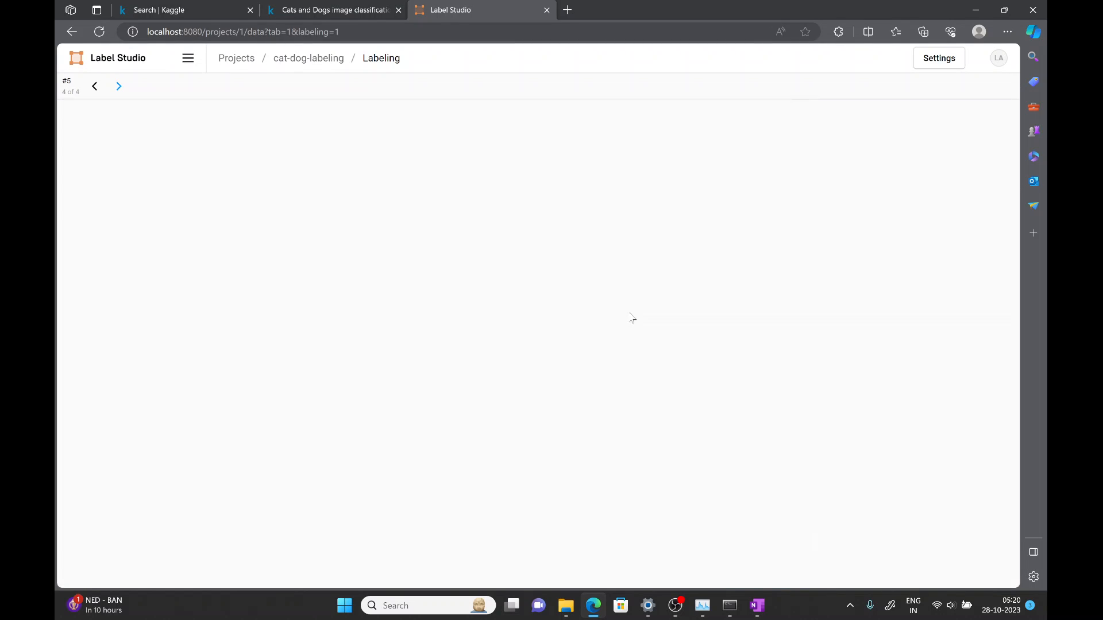
pyautogui.scroll(-2, 629, 311)
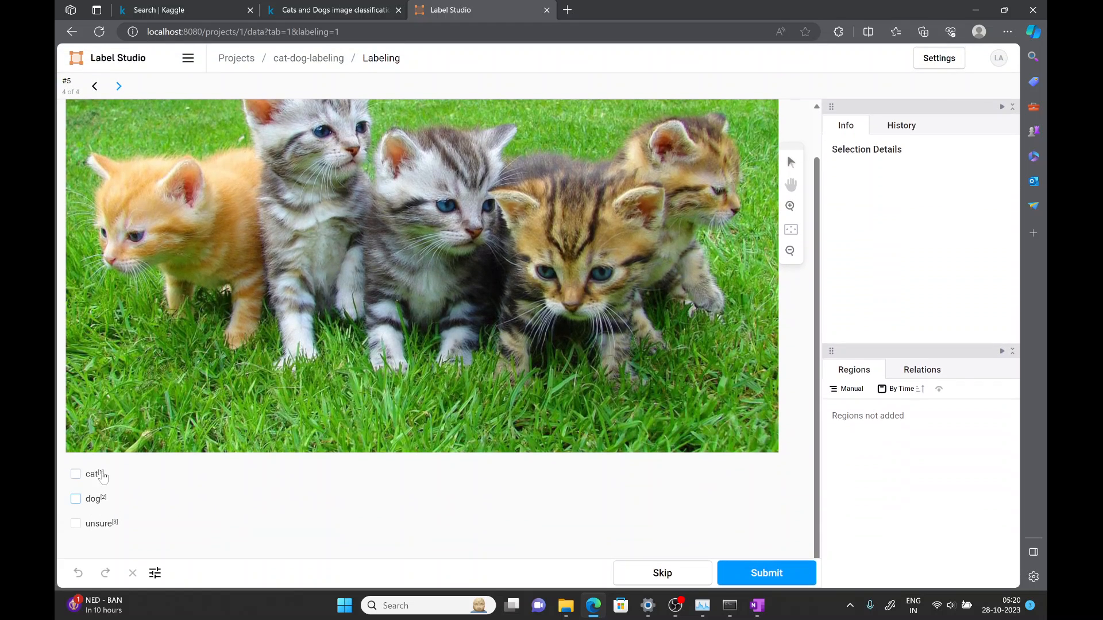
pyautogui.click(75, 474)
pyautogui.click(774, 573)
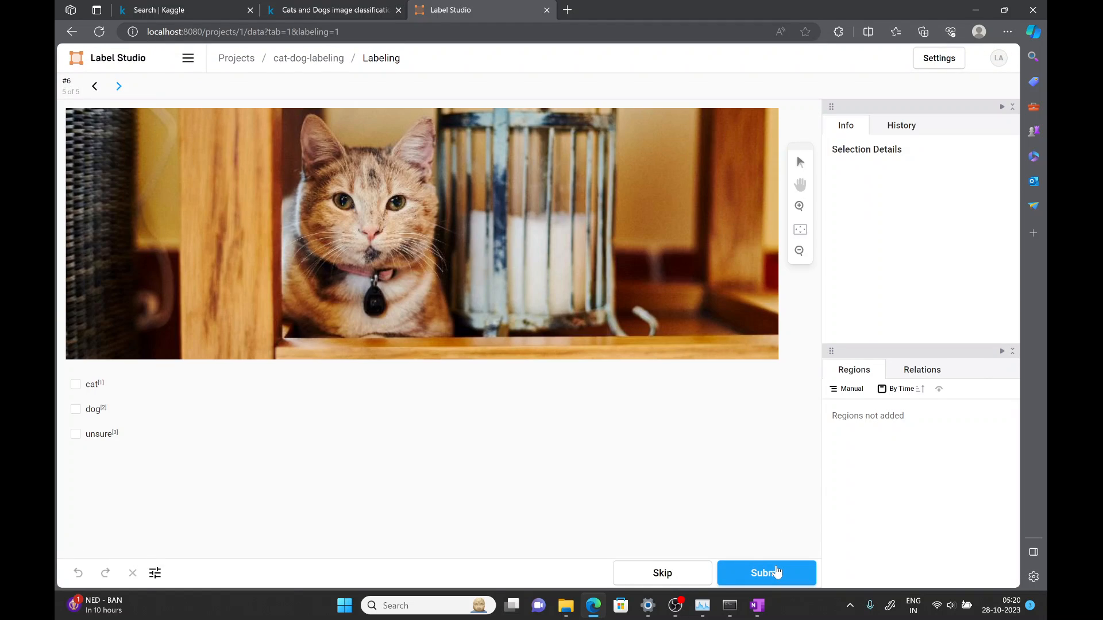
# - Return to the task list, open tasks 37 and 38, label both images as dog and submit each
pyautogui.click(322, 58)
pyautogui.scroll(-5, 558, 296)
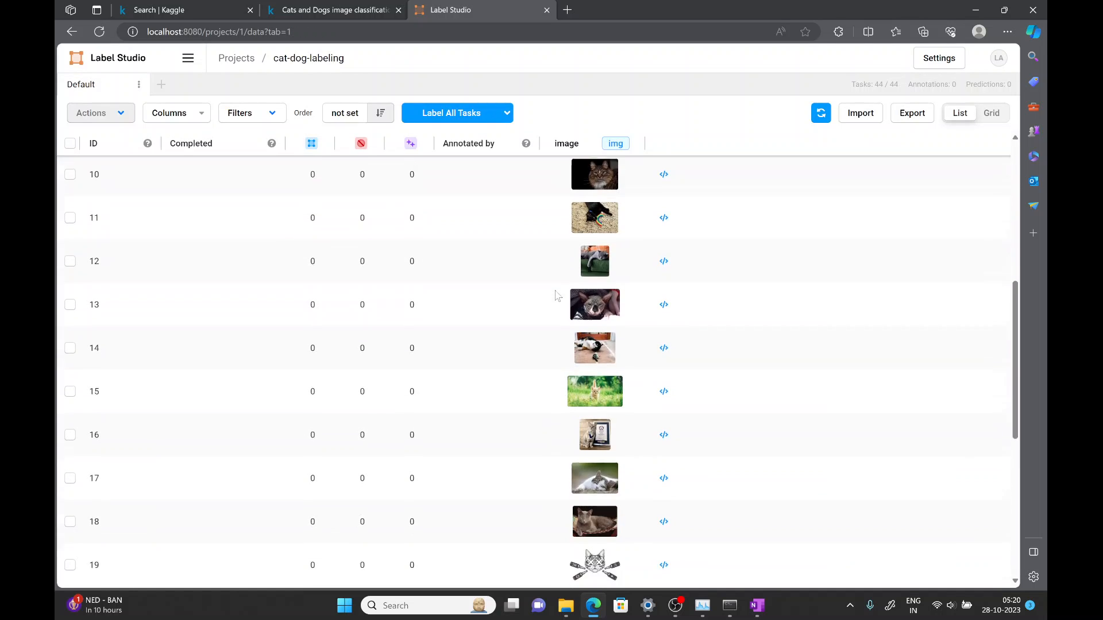
pyautogui.scroll(-15, 557, 295)
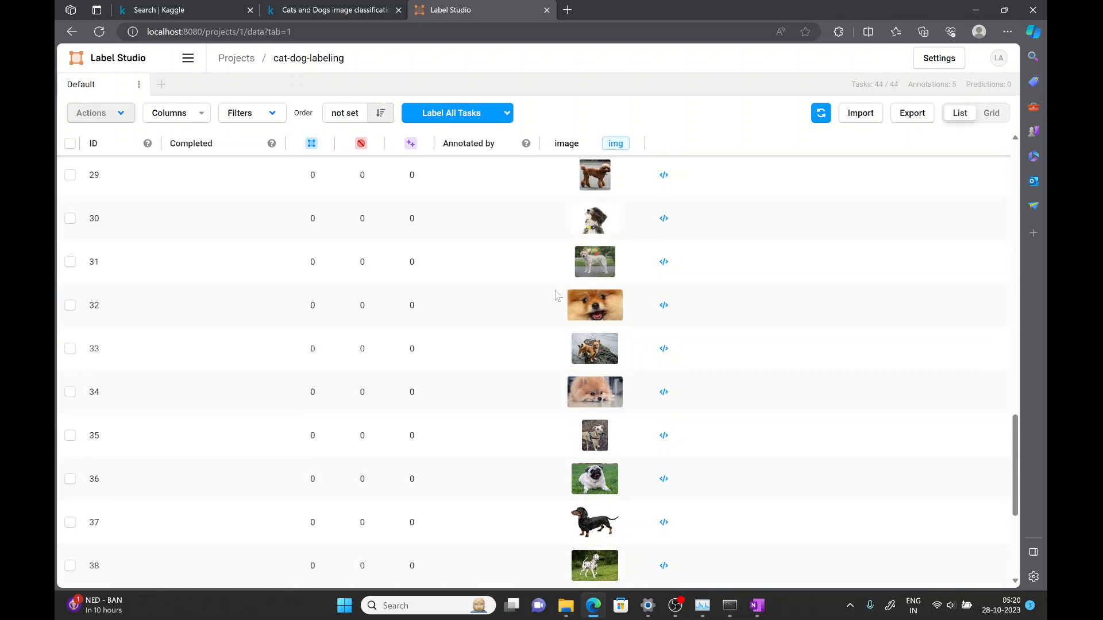
pyautogui.scroll(-5, 555, 296)
pyautogui.scroll(1, 517, 290)
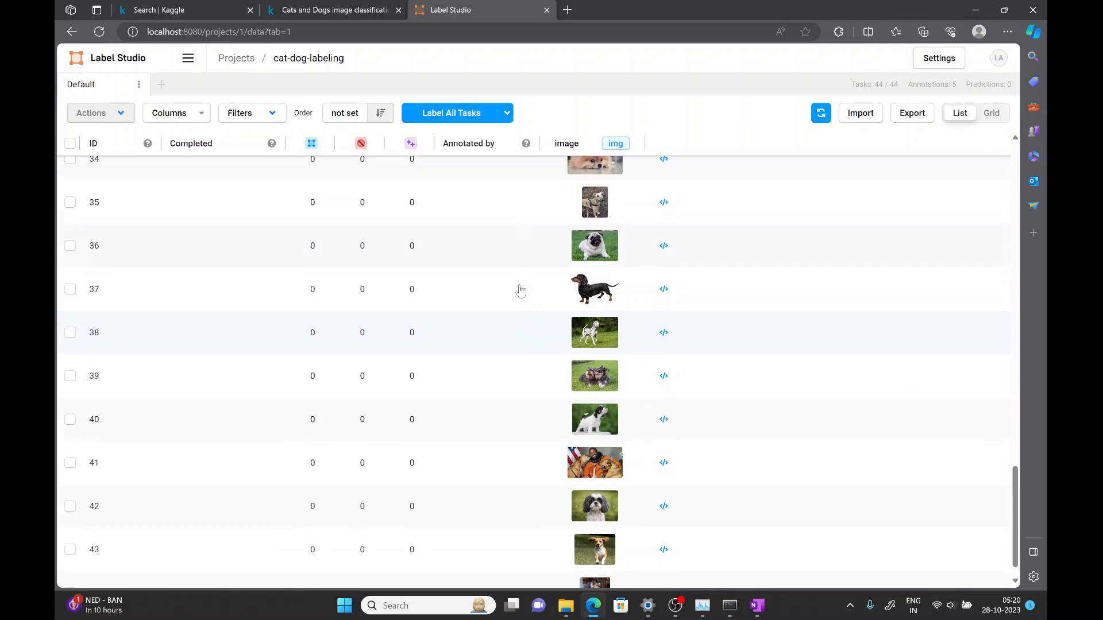
pyautogui.click(383, 304)
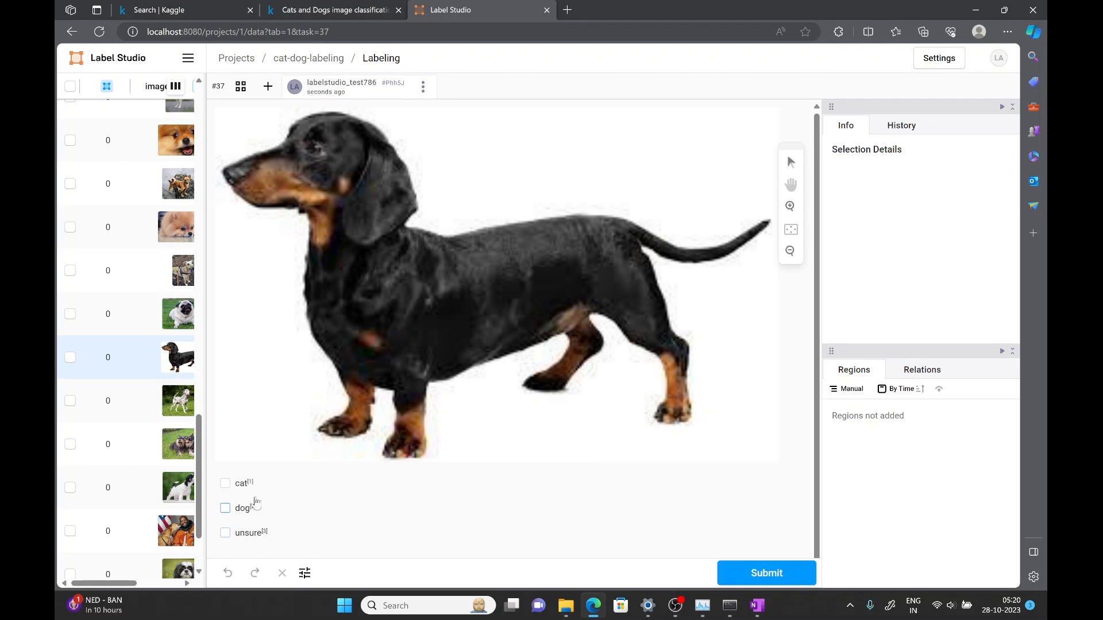
pyautogui.click(225, 508)
pyautogui.click(772, 572)
pyautogui.click(157, 411)
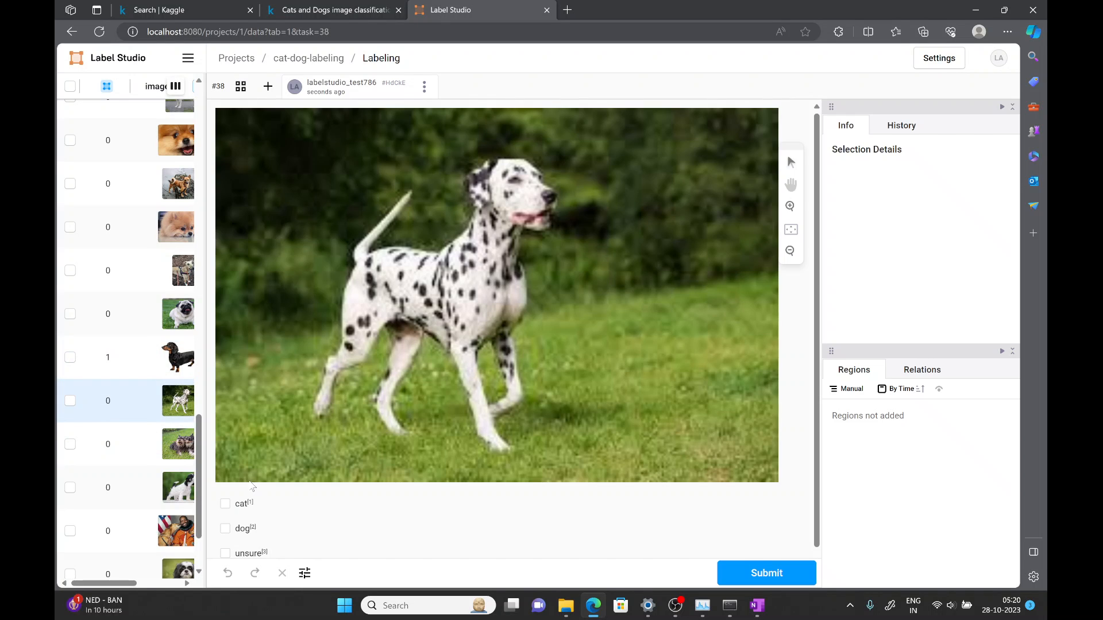
pyautogui.click(750, 574)
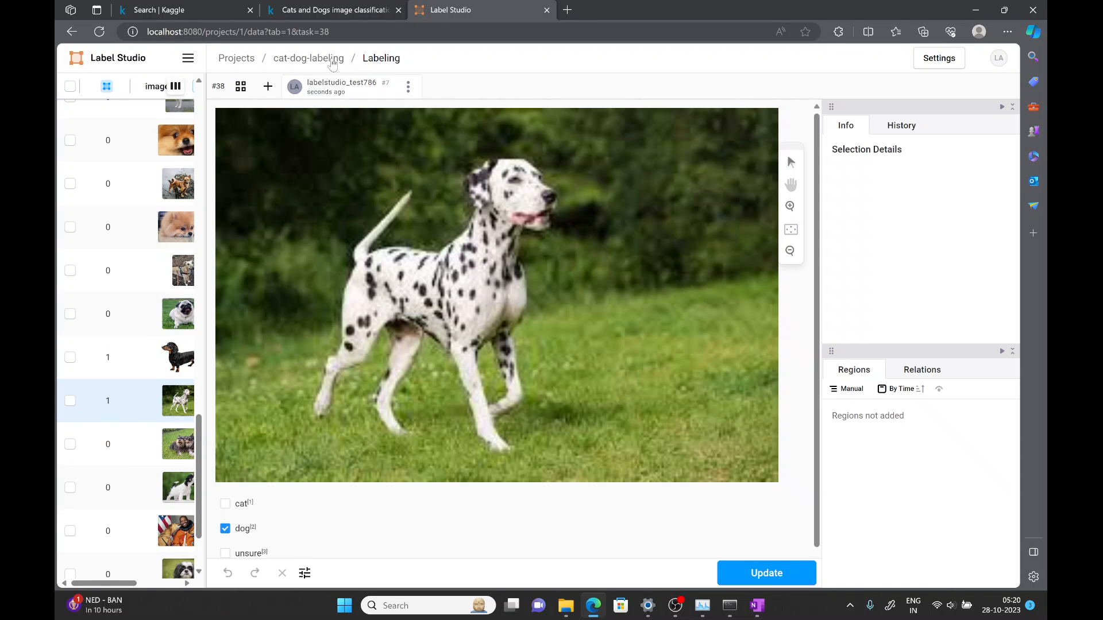
# - Export the project's annotations from the task list in CSV format
pyautogui.click(332, 60)
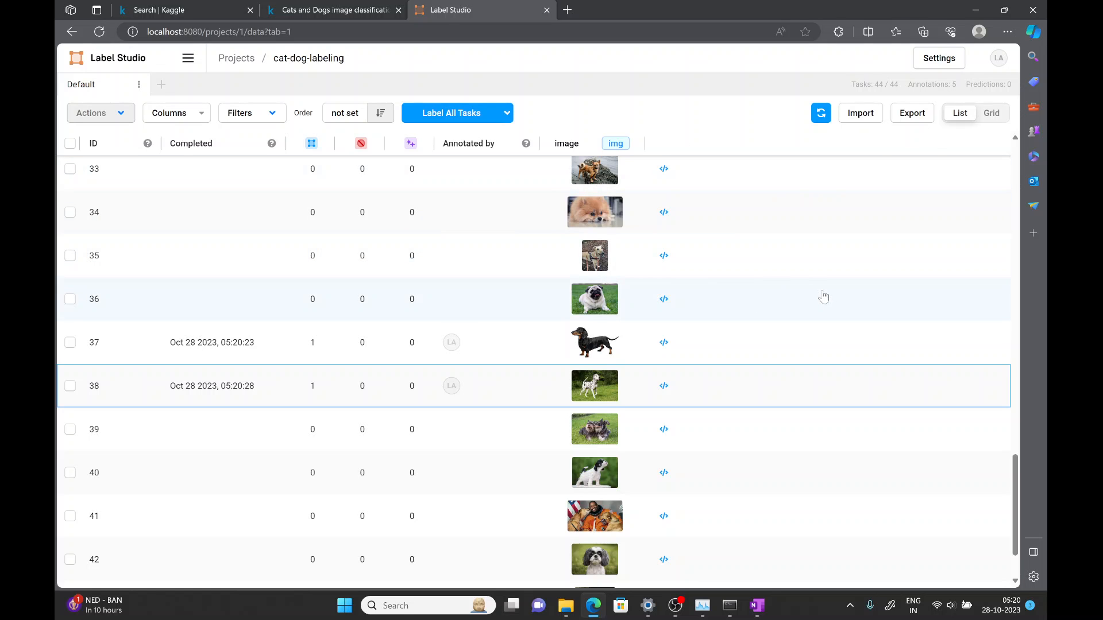
pyautogui.scroll(15, 824, 296)
pyautogui.scroll(6, 824, 294)
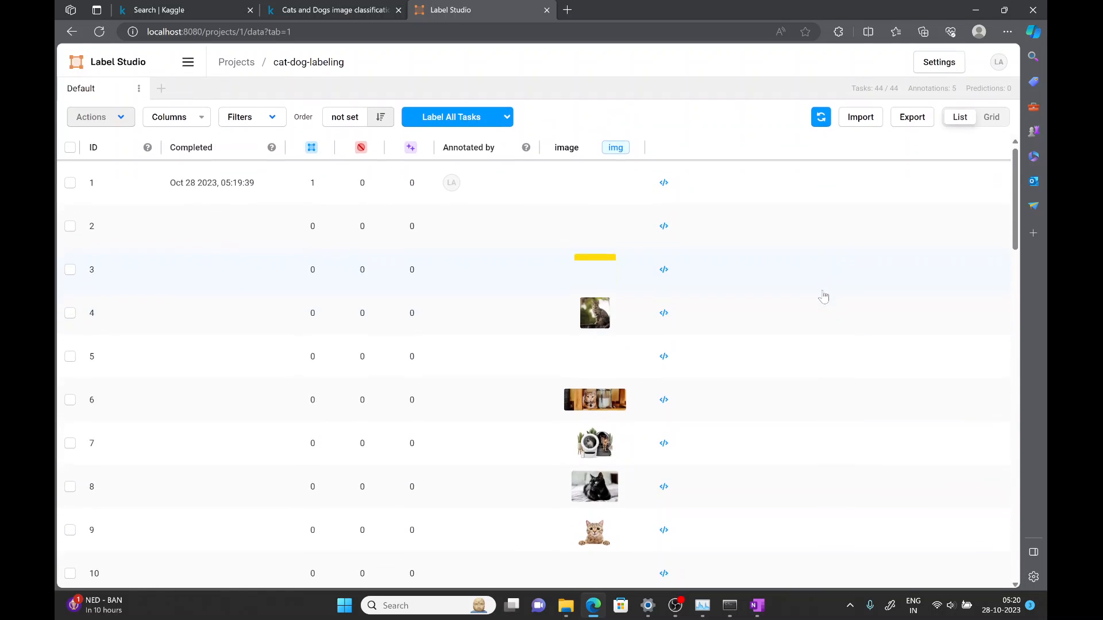
pyautogui.scroll(-11, 827, 288)
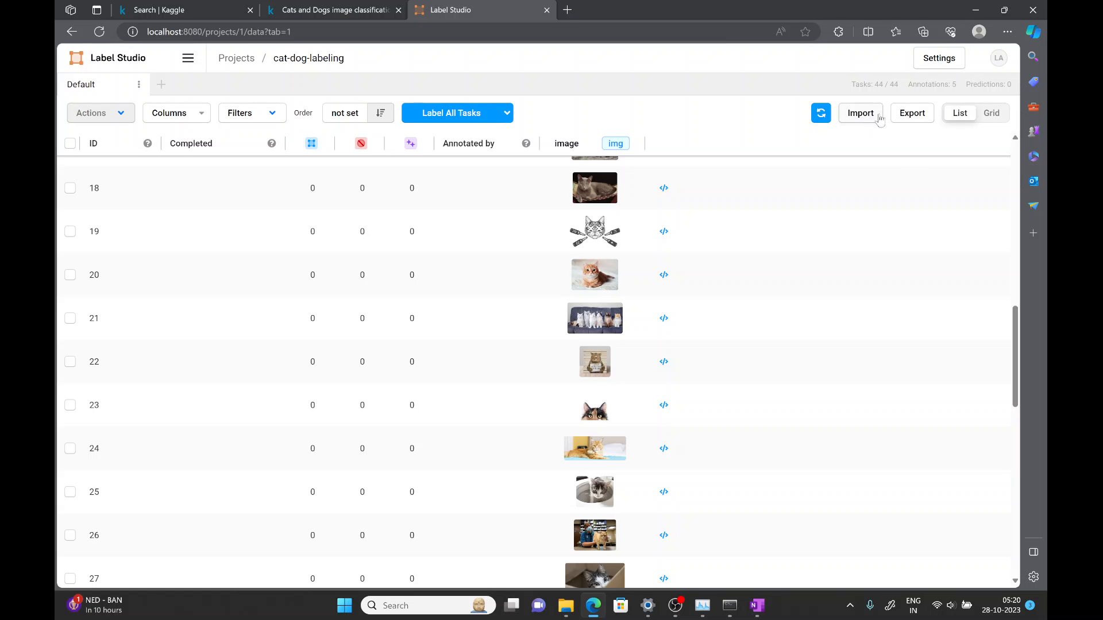
pyautogui.click(915, 113)
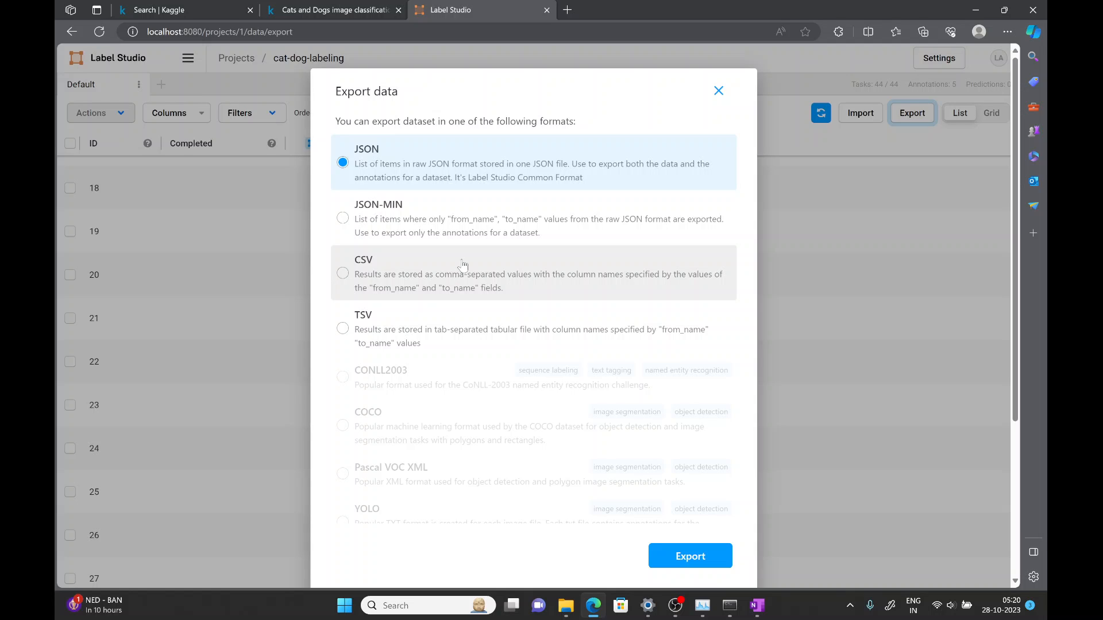
pyautogui.click(343, 274)
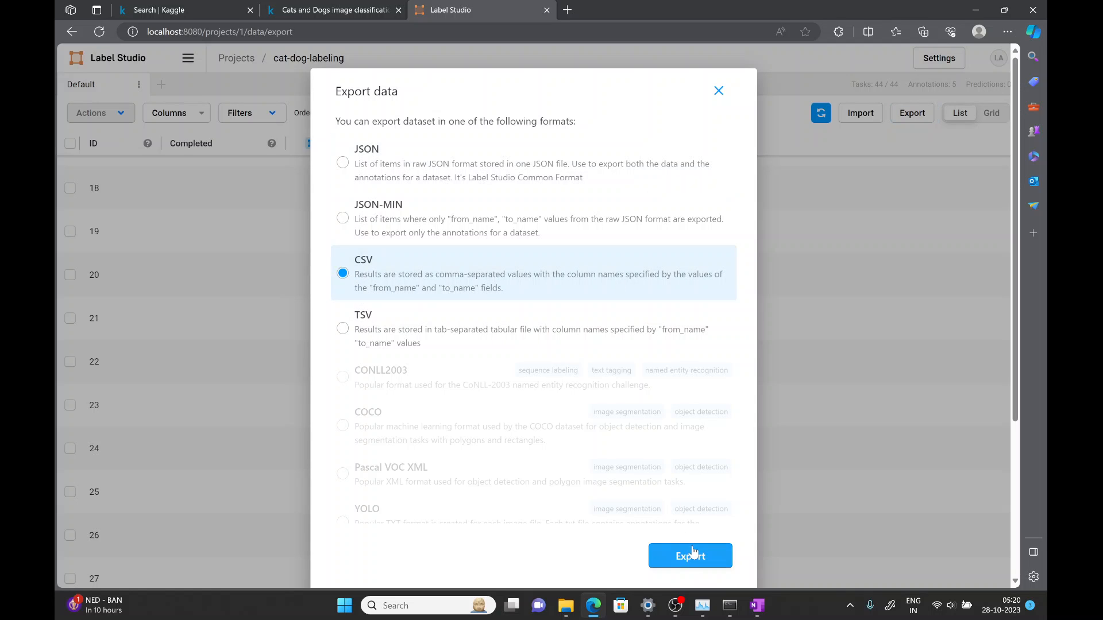
pyautogui.scroll(-4, 650, 321)
pyautogui.scroll(4, 651, 322)
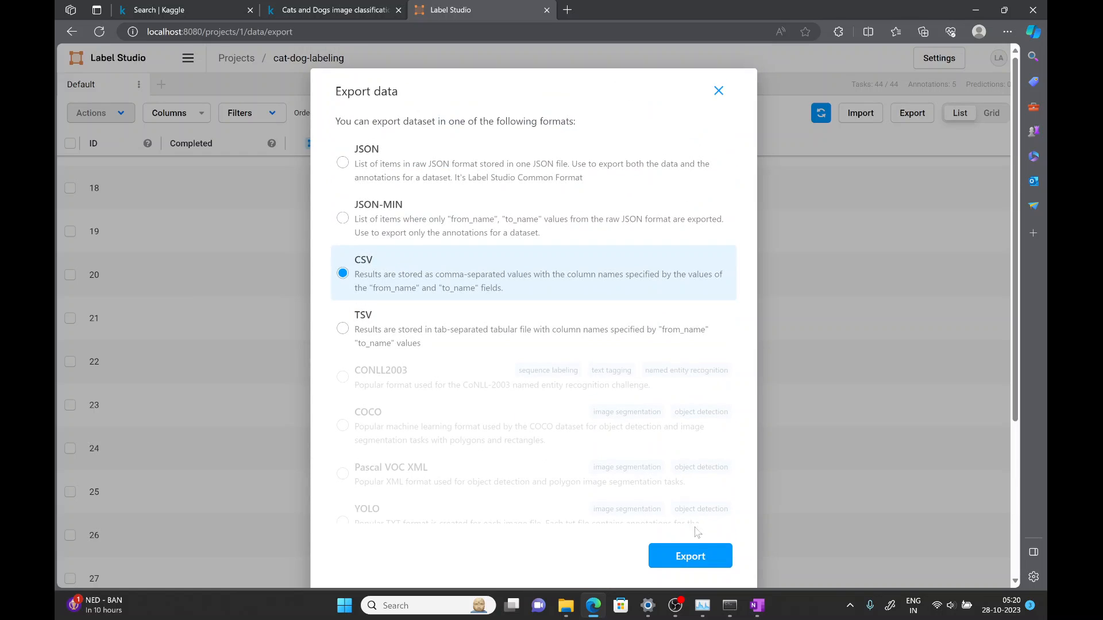
pyautogui.click(690, 556)
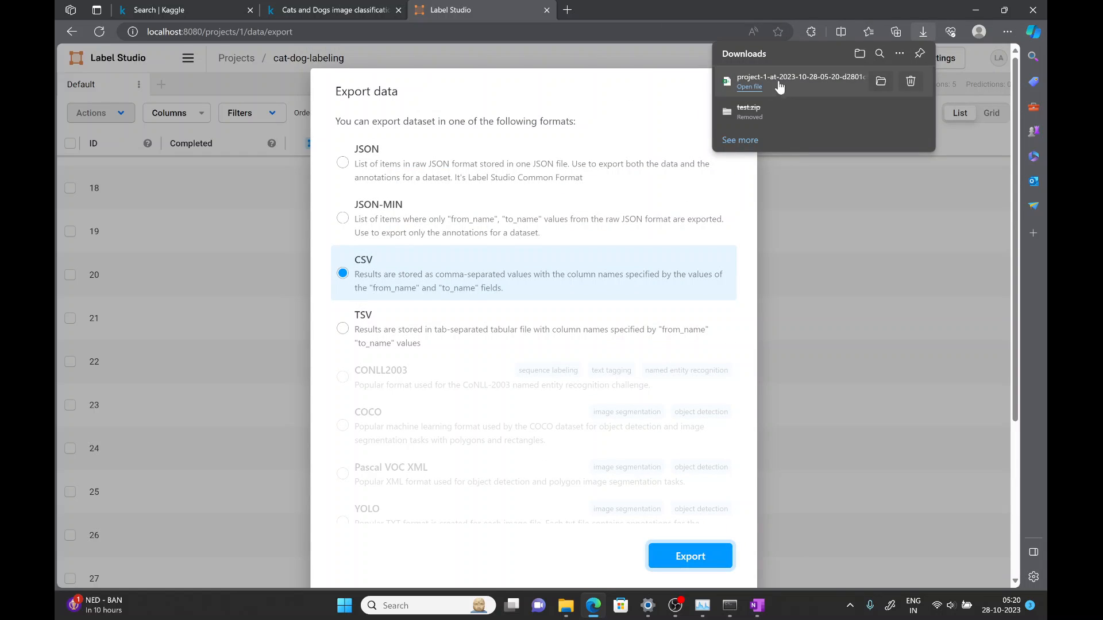
# - Open the downloaded CSV file in Excel and widen the image column to fit its contents
pyautogui.click(777, 82)
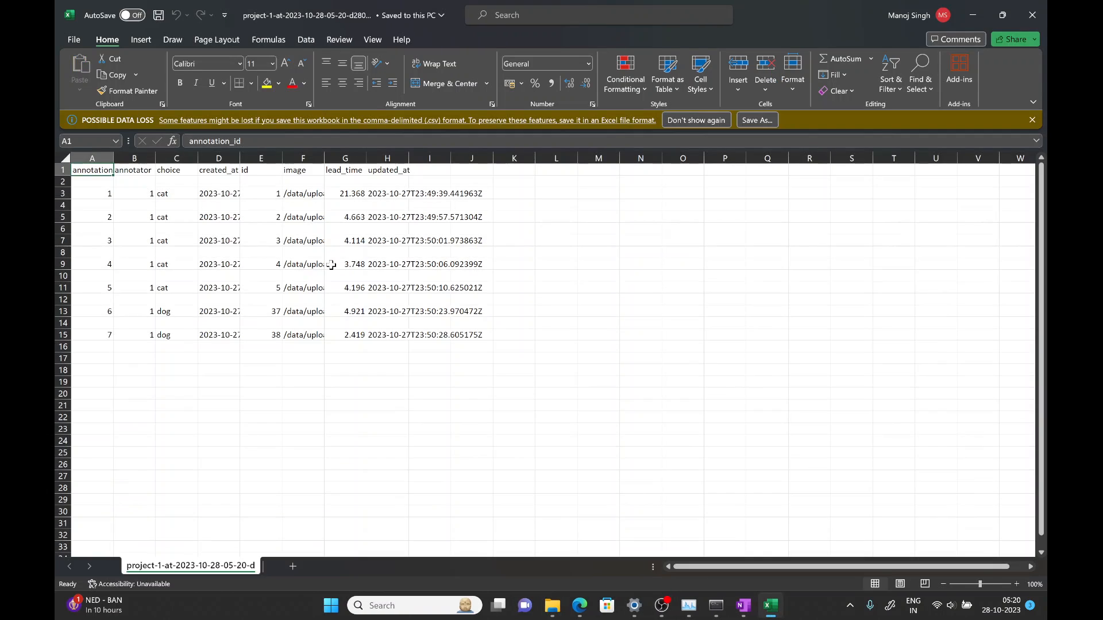
pyautogui.click(331, 264)
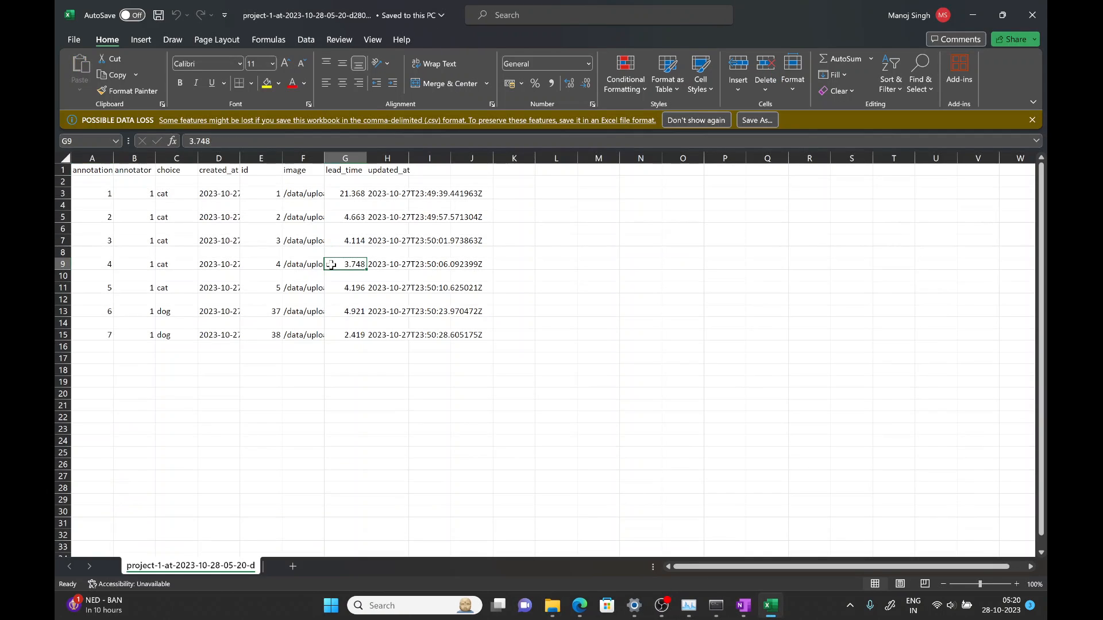
pyautogui.hotkey('ctrl', 'Home')
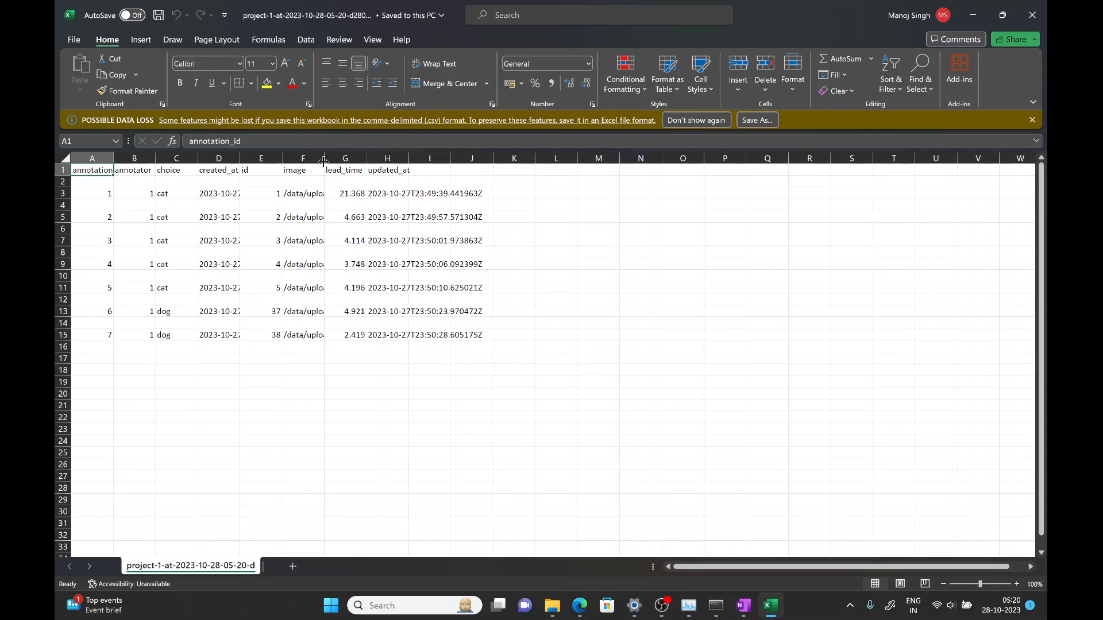
pyautogui.doubleClick(324, 158)
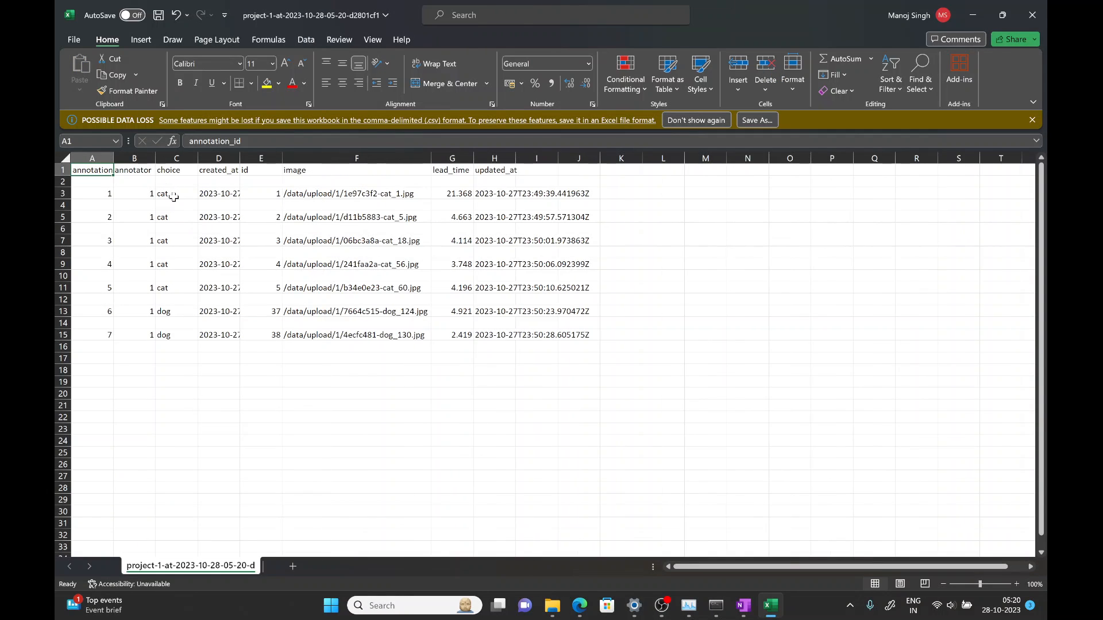
# - Examine the exported choice, image and lead_time values in the spreadsheet
pyautogui.moveTo(174, 197); pyautogui.dragTo(167, 277)
pyautogui.click(172, 311)
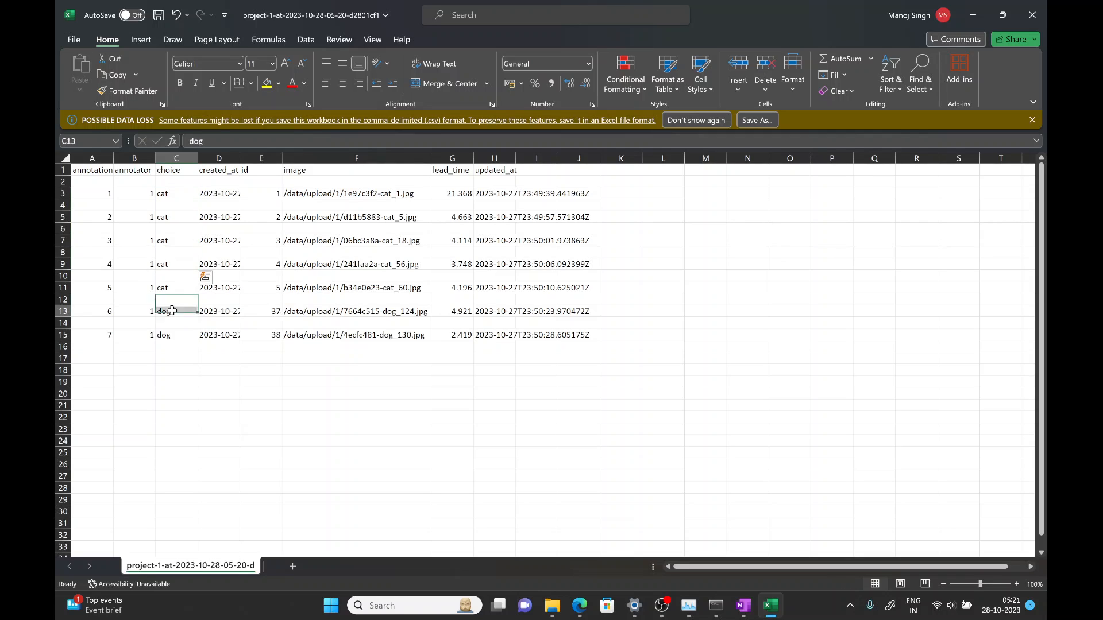
pyautogui.moveTo(141, 193); pyautogui.dragTo(176, 299)
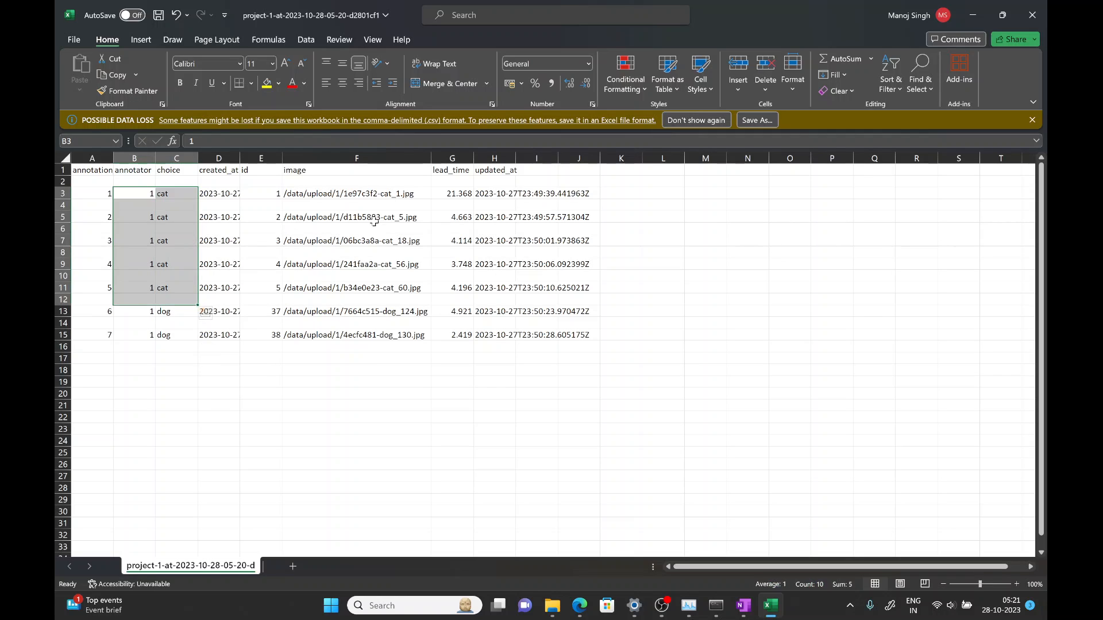
pyautogui.moveTo(356, 193); pyautogui.dragTo(386, 333)
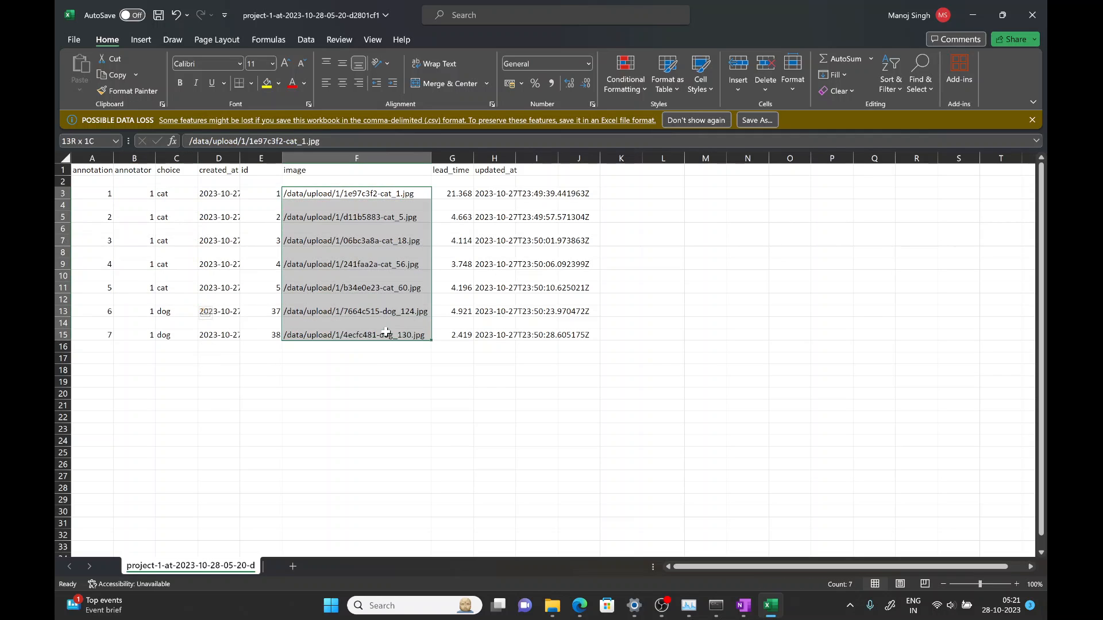
pyautogui.click(374, 265)
pyautogui.click(352, 193)
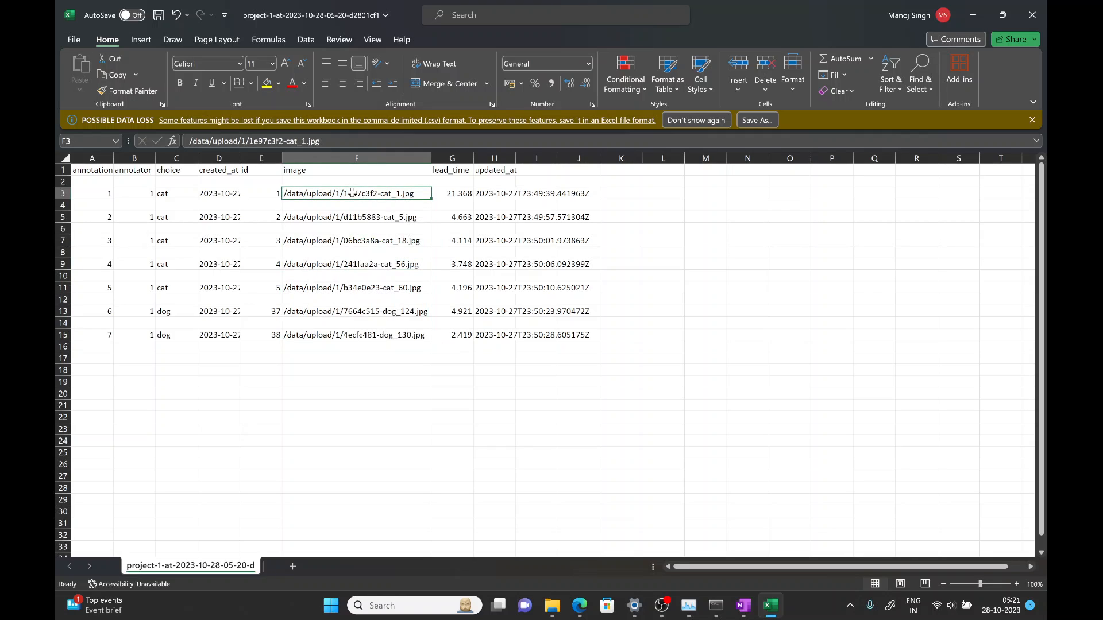
pyautogui.doubleClick(352, 193)
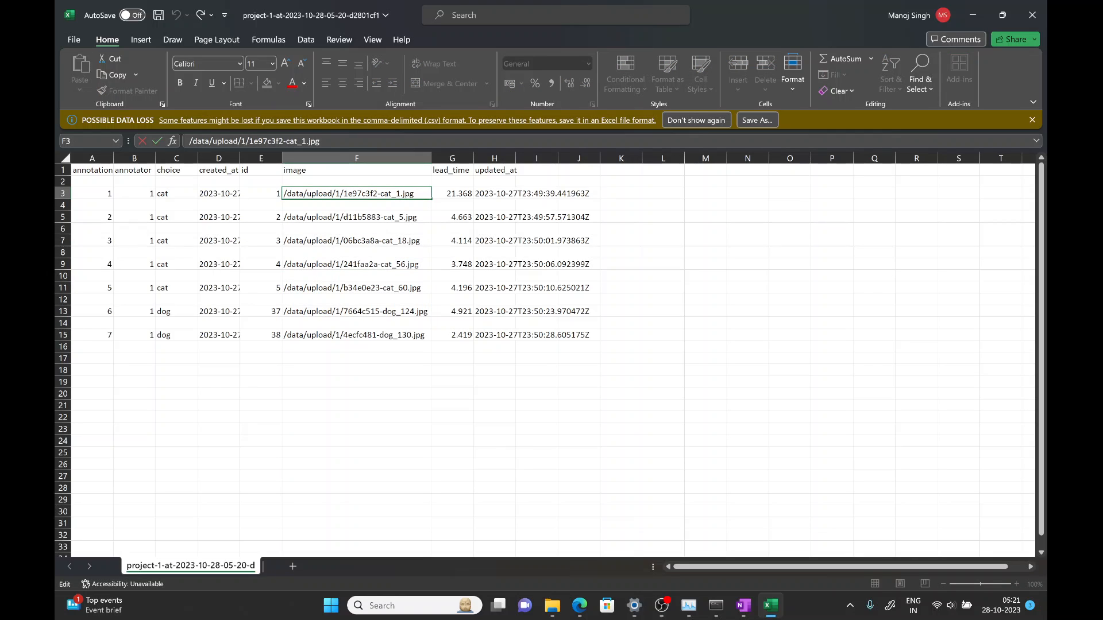
pyautogui.moveTo(350, 193); pyautogui.dragTo(415, 194)
pyautogui.click(415, 194)
pyautogui.click(458, 253)
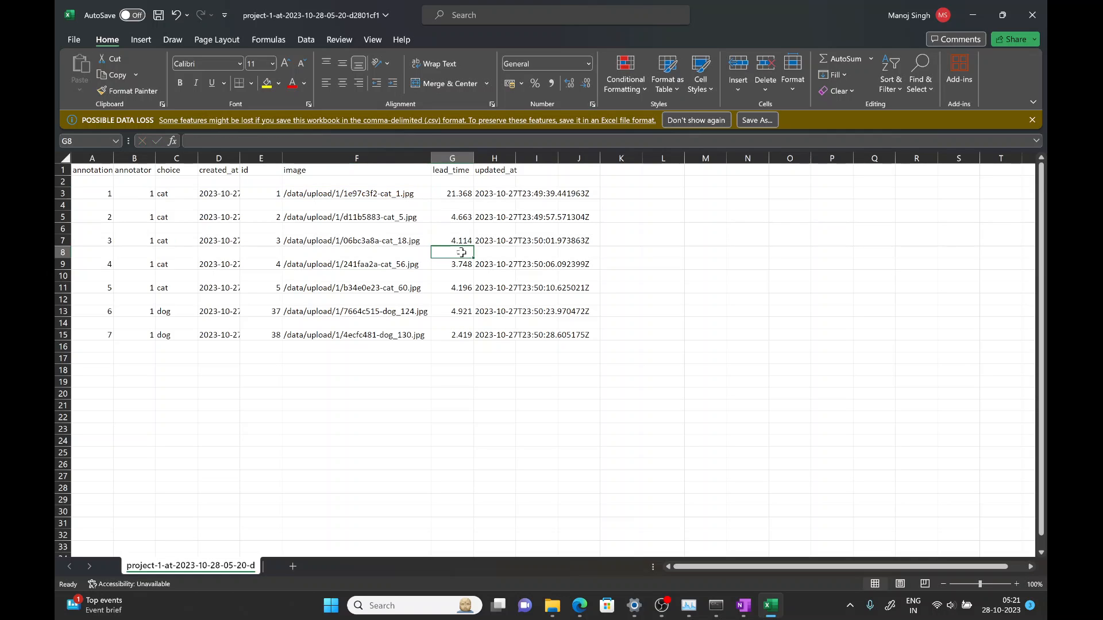
pyautogui.moveTo(461, 197); pyautogui.dragTo(461, 335)
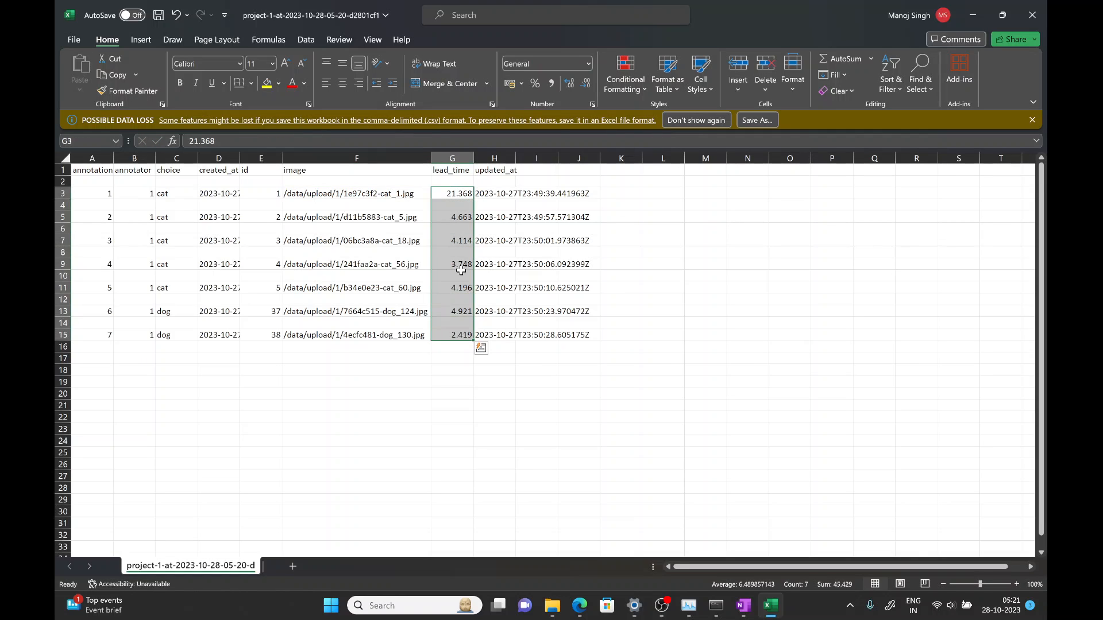
pyautogui.click(460, 276)
pyautogui.click(459, 197)
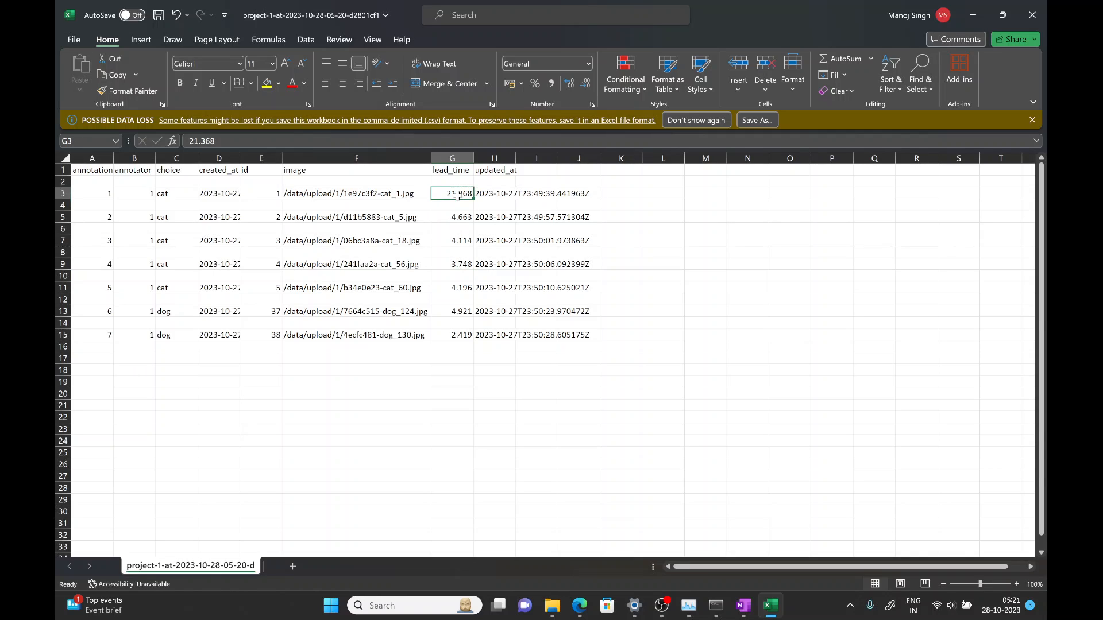
pyautogui.click(453, 217)
pyautogui.click(454, 240)
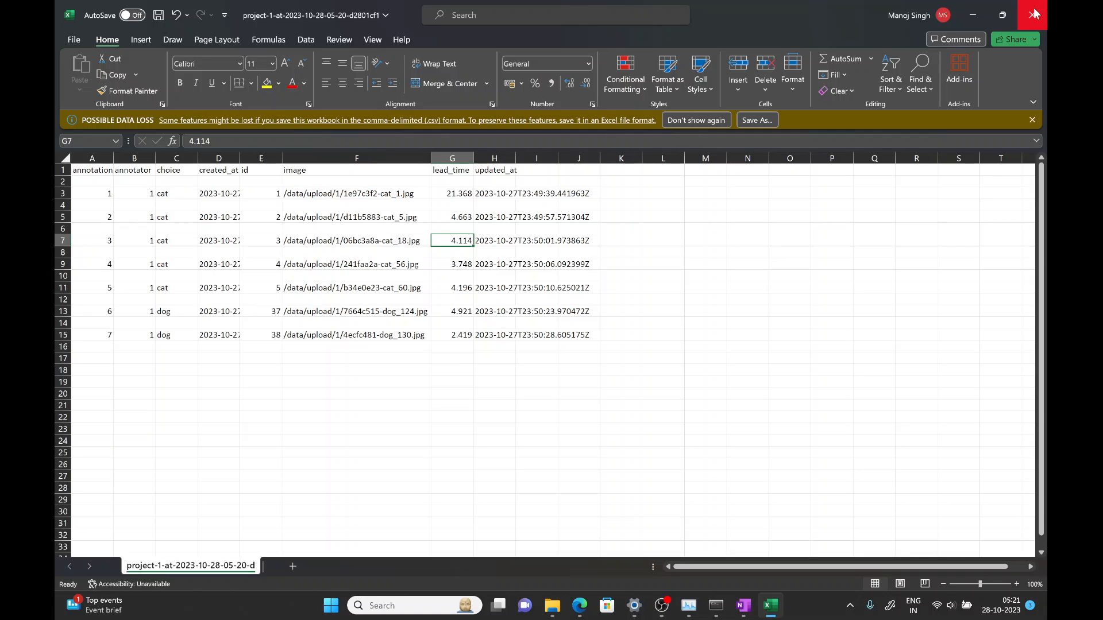
# - Close the spreadsheet without saving the changes
pyautogui.click(1034, 13)
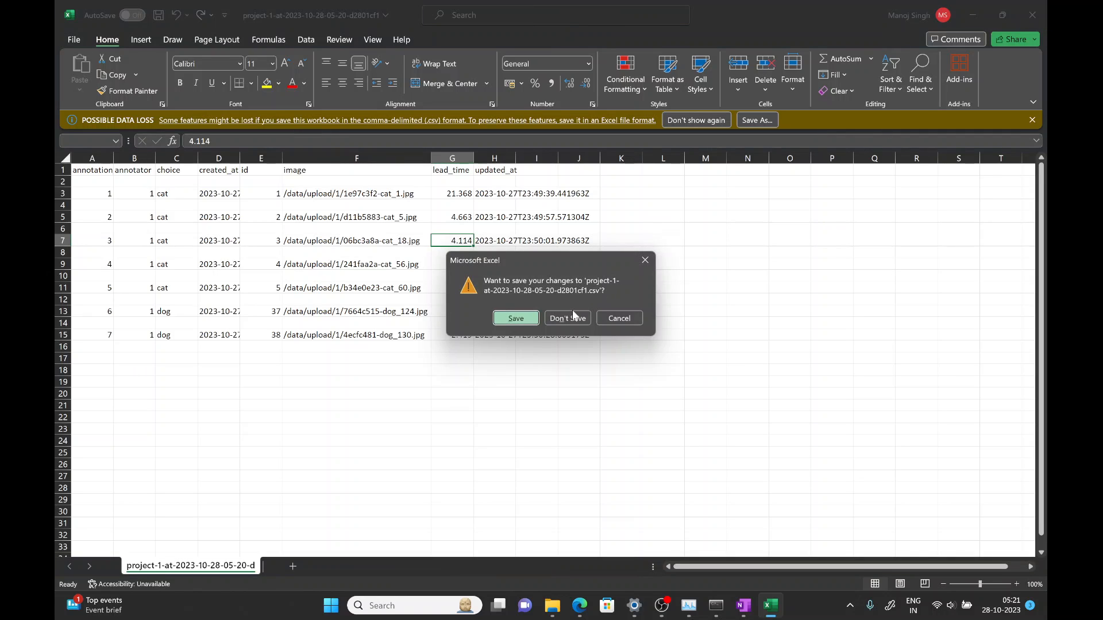
pyautogui.click(573, 317)
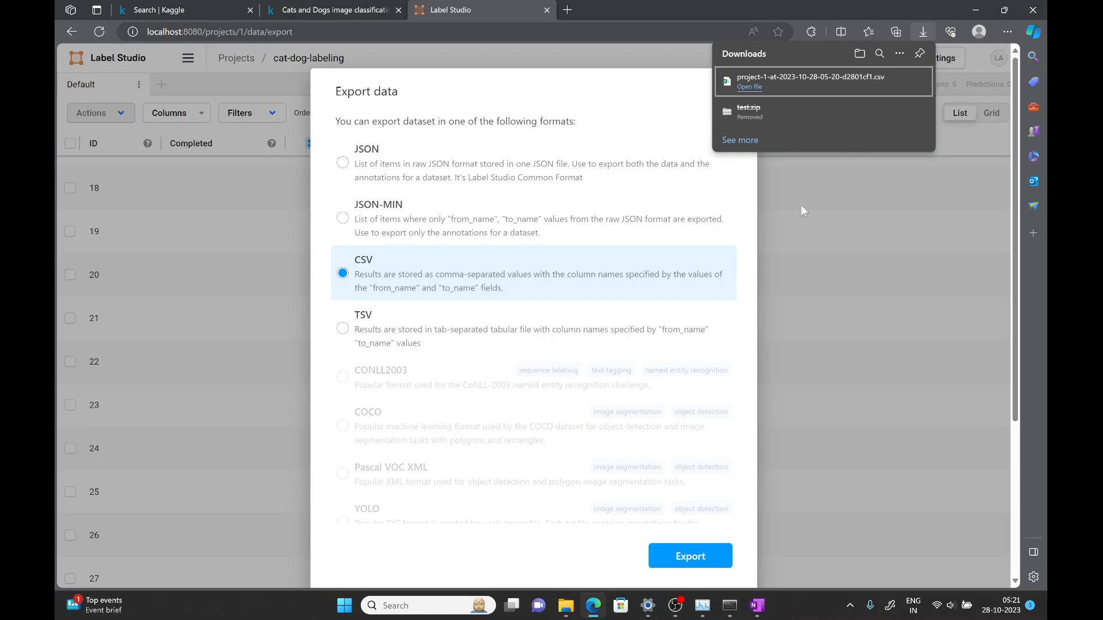
# - Dismiss the downloads list and close the Export data dialog
pyautogui.click(866, 224)
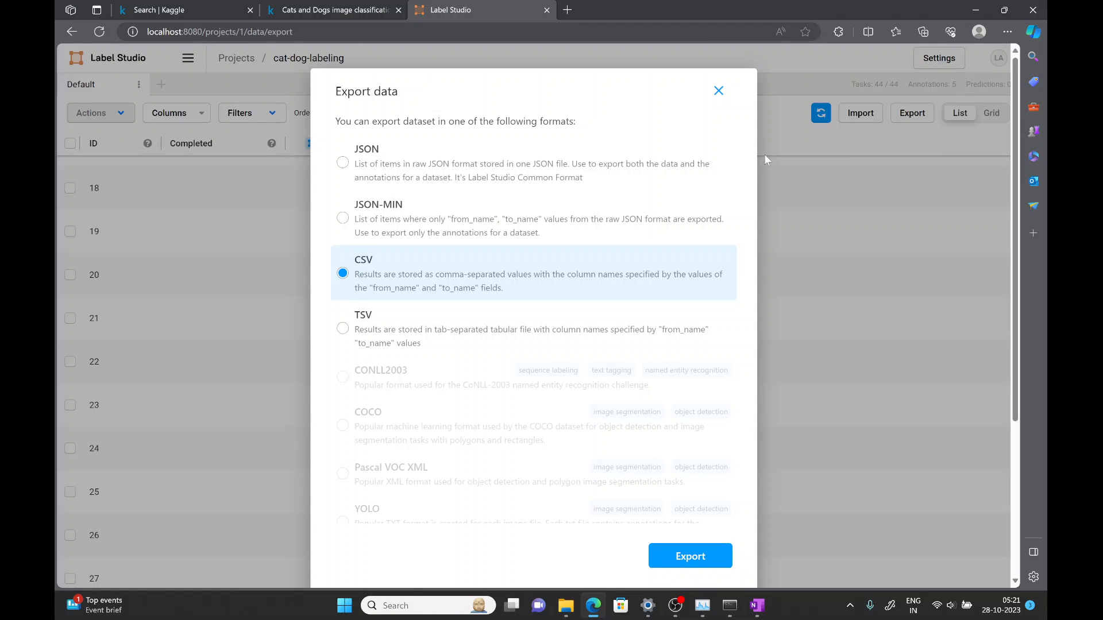
pyautogui.click(718, 91)
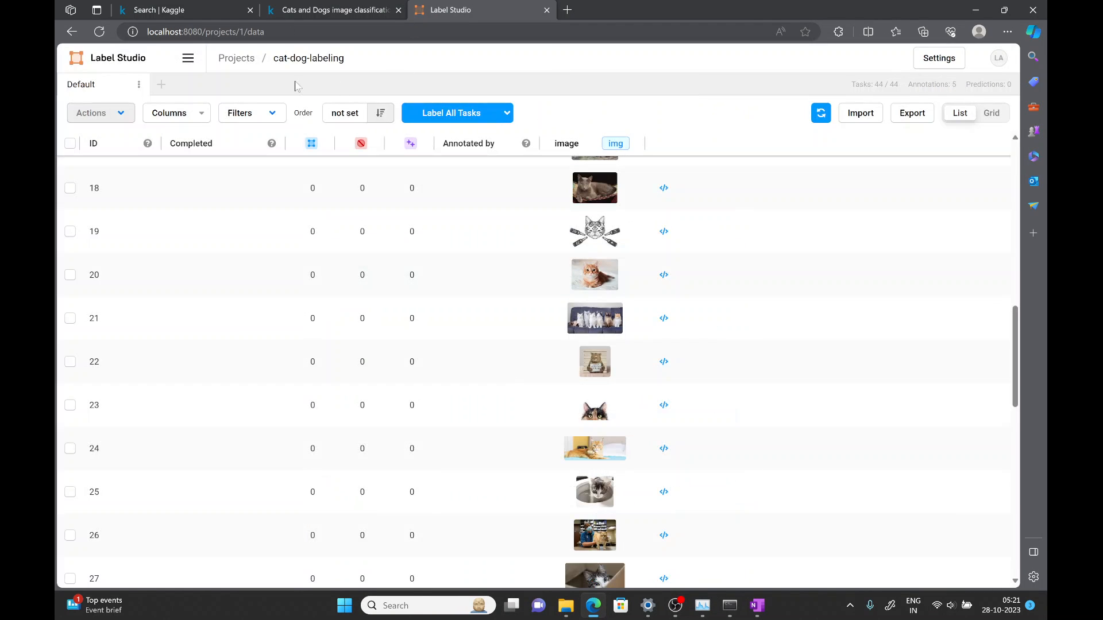
# - Return to the projects list and start creating a new project
pyautogui.click(242, 64)
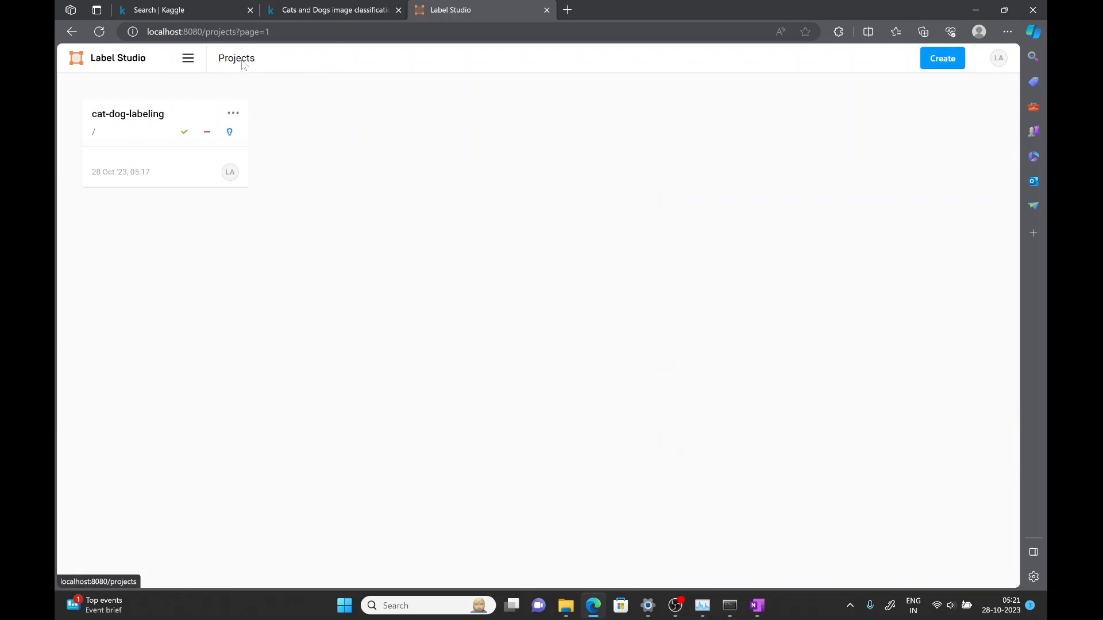
pyautogui.click(947, 67)
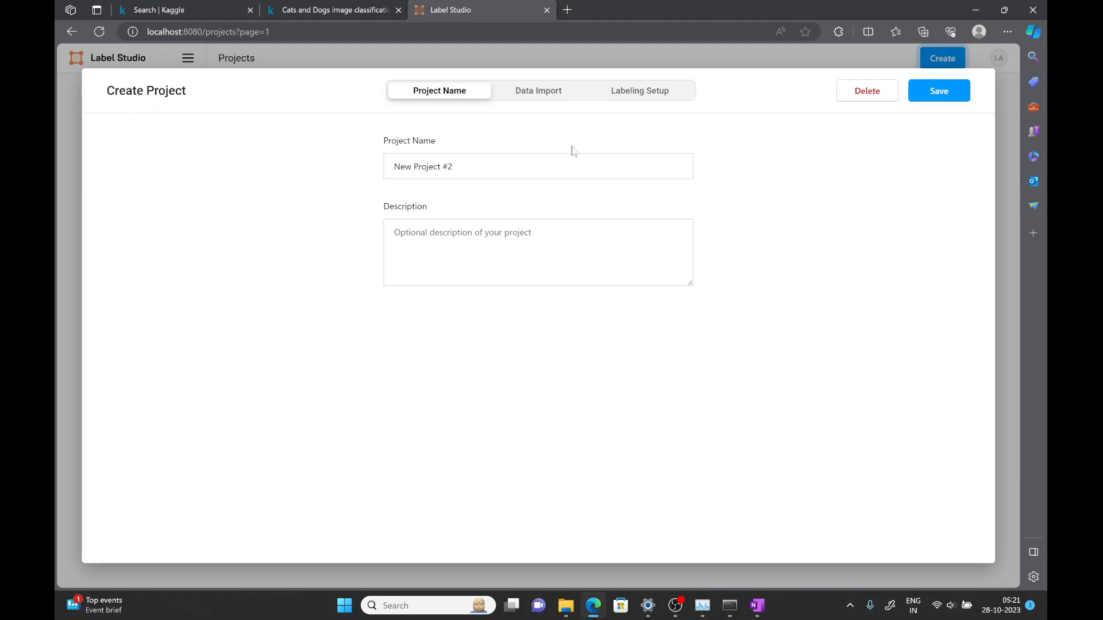
# - Browse the labeling setup templates under the Natural Language Processing, Audio/Speech, Generative AI and Time Series categories
pyautogui.click(646, 93)
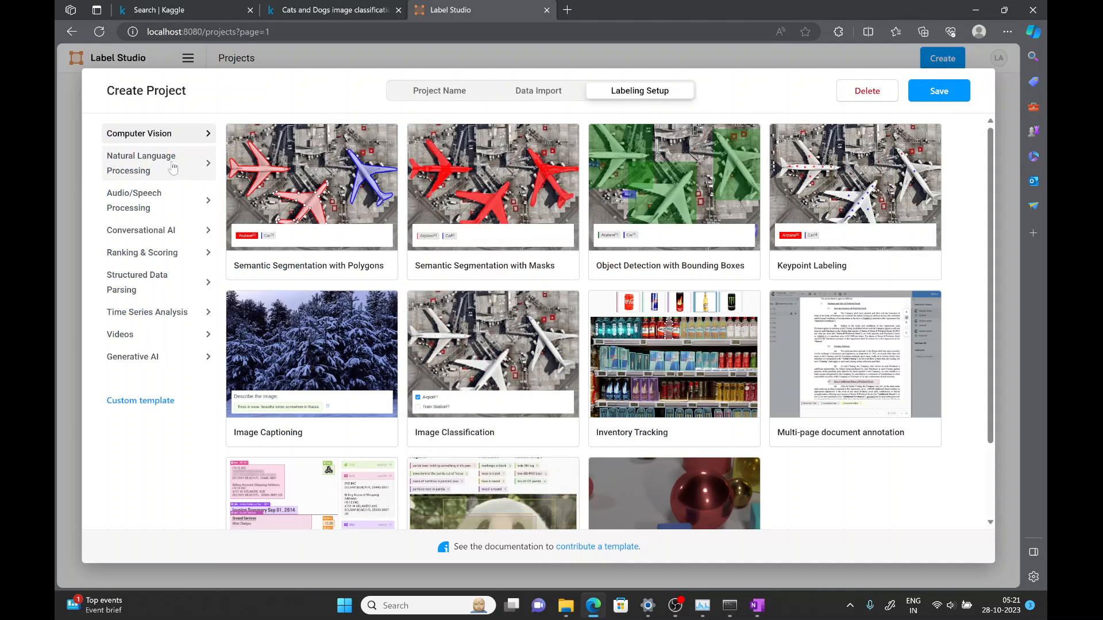
pyautogui.click(193, 175)
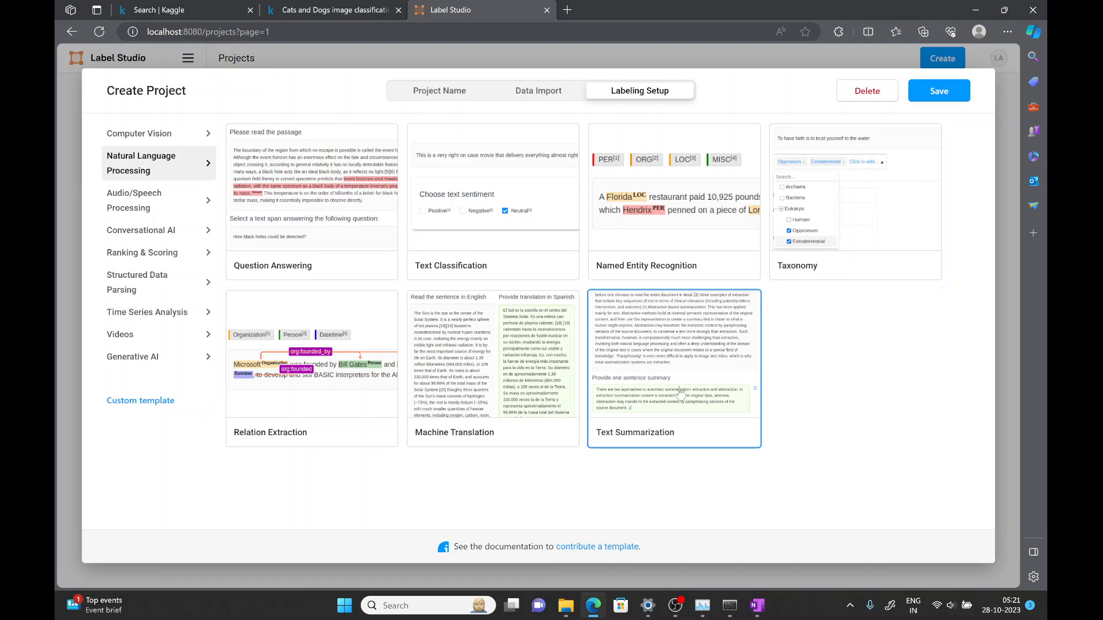
pyautogui.click(154, 207)
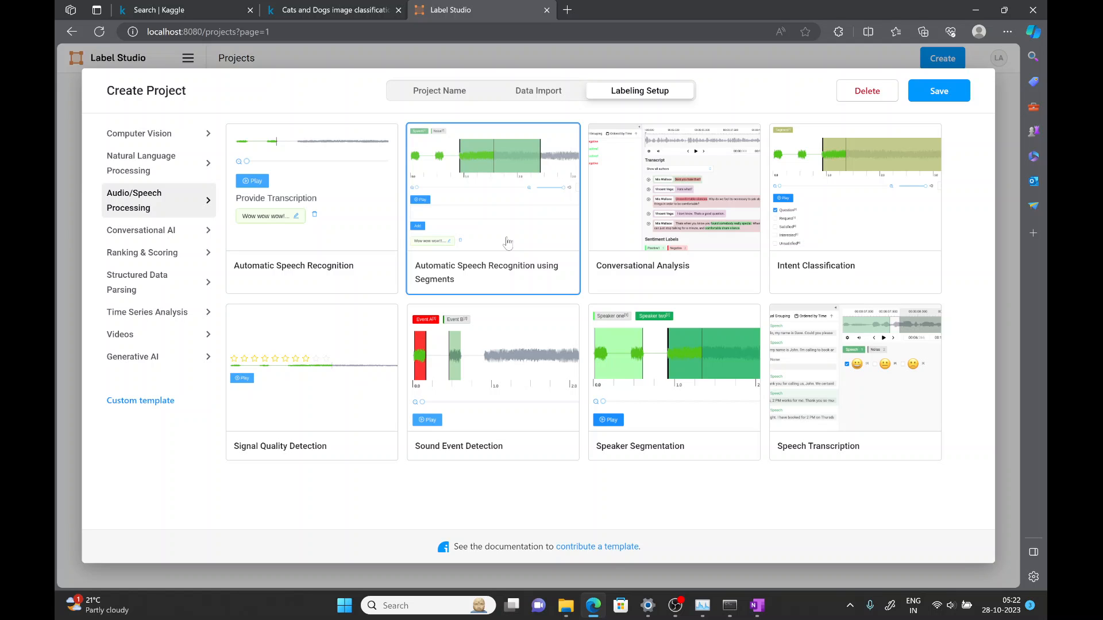
pyautogui.click(150, 356)
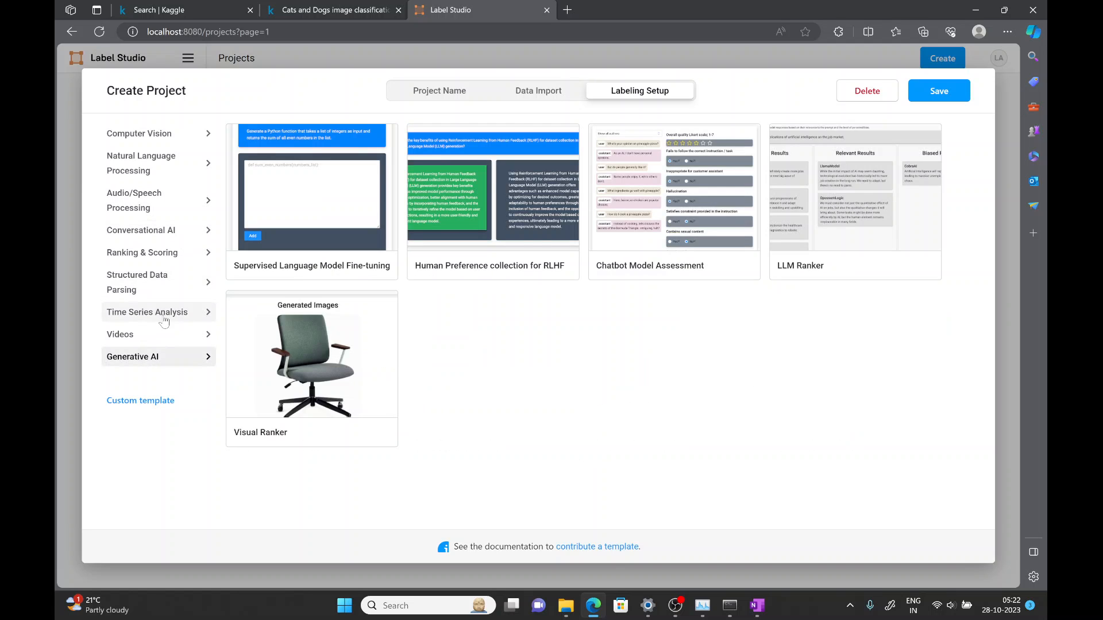
pyautogui.click(165, 320)
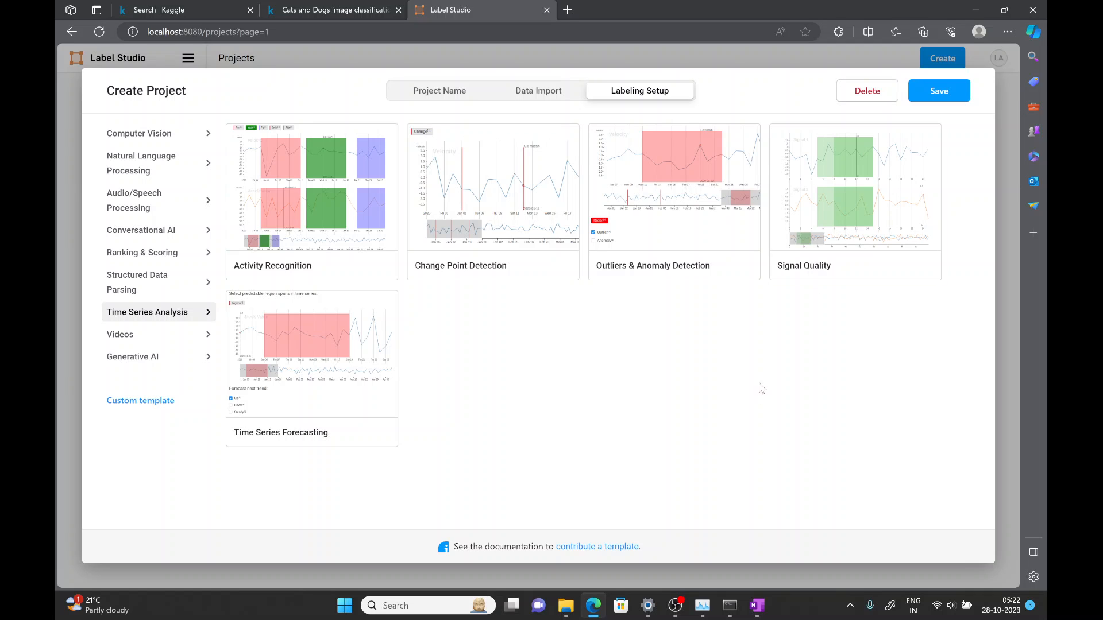
pyautogui.moveTo(673, 608)
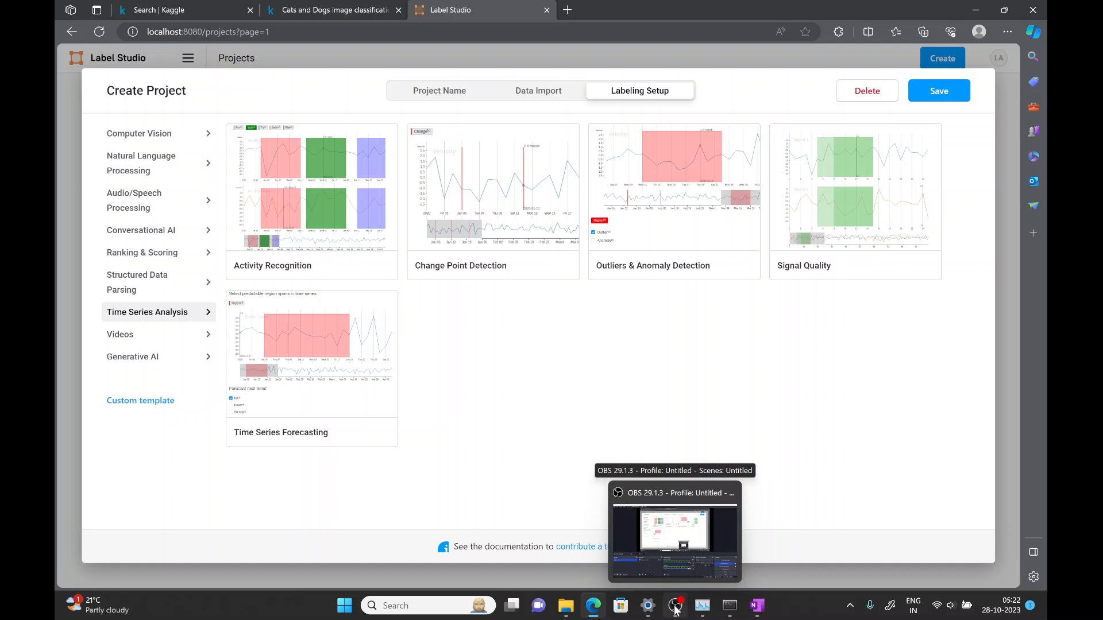